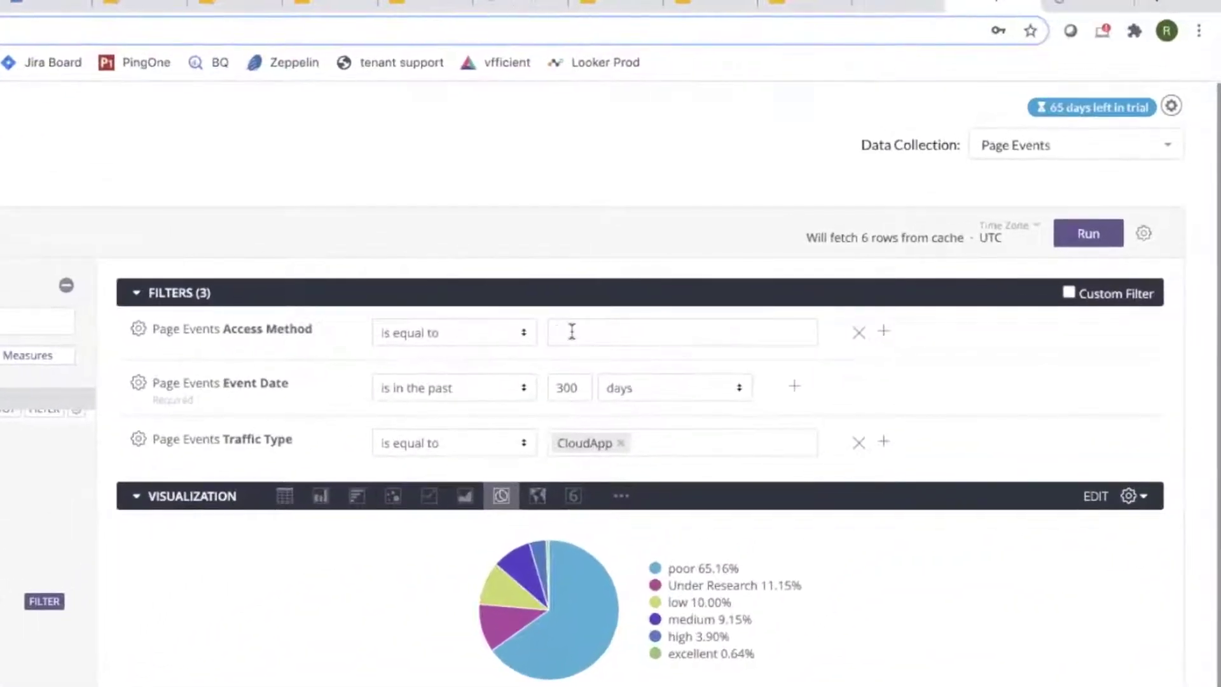
- Set the Access Method filter to match Client, Discovery and Explicit Proxy, and try out the Custom Filter option
left_click(750, 241)
left_click(592, 365)
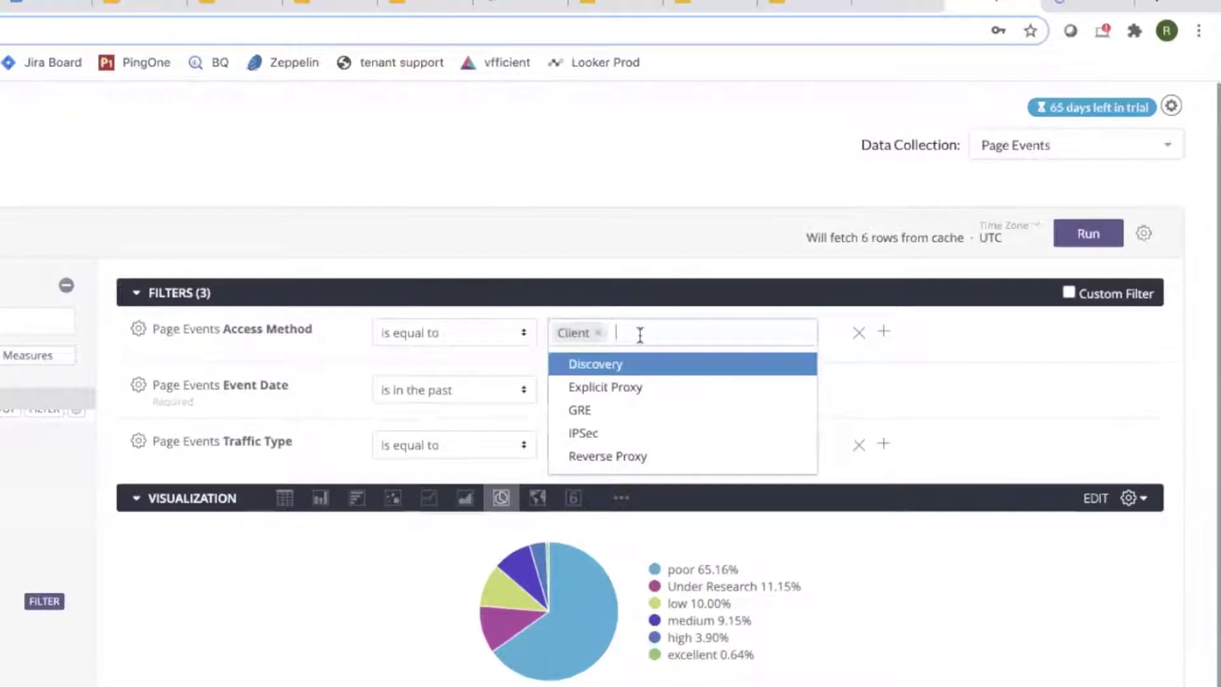
left_click(603, 369)
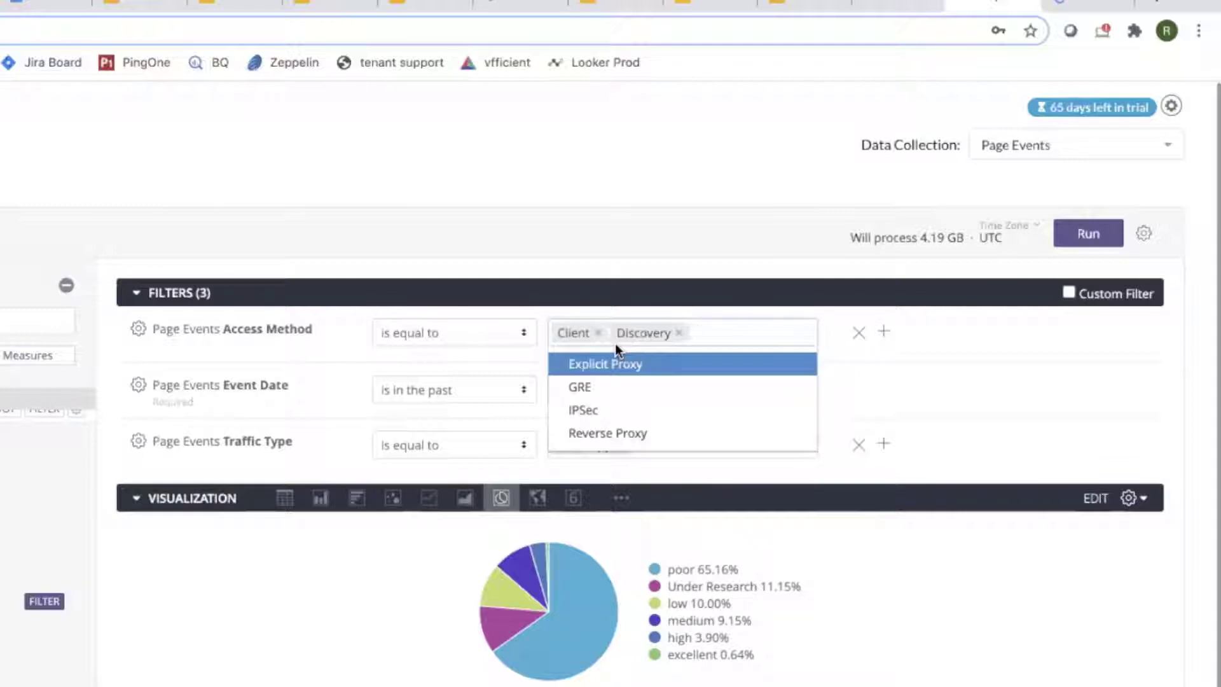
left_click(610, 363)
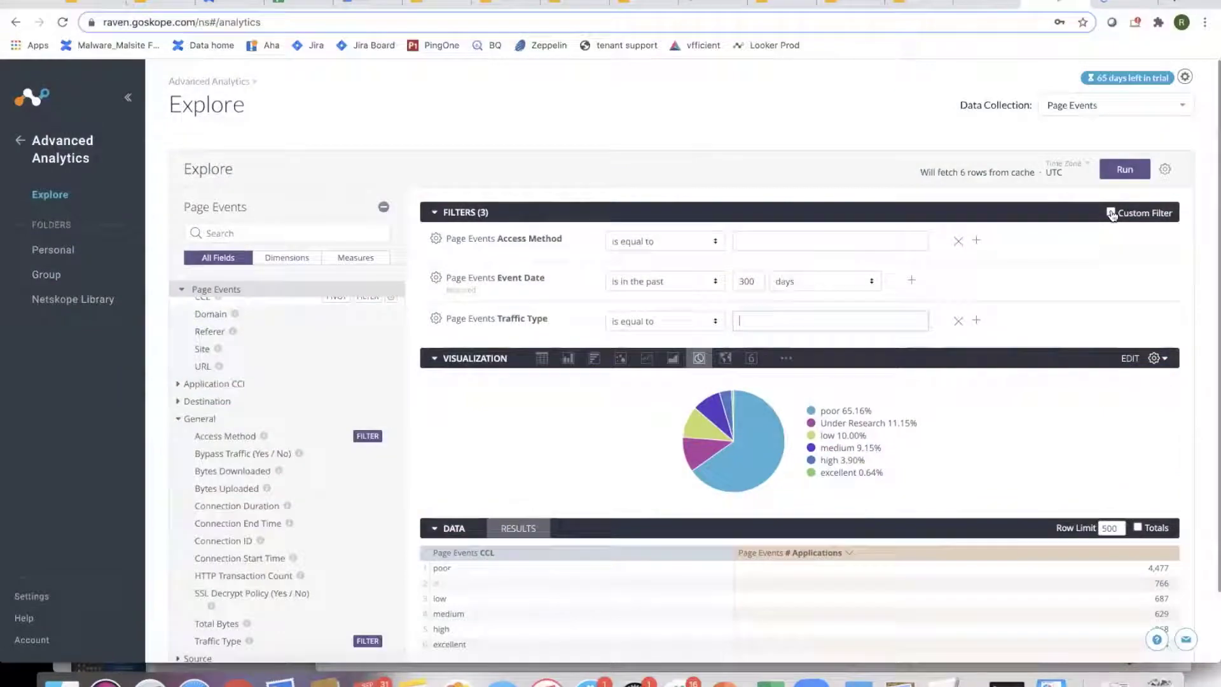
left_click(1112, 213)
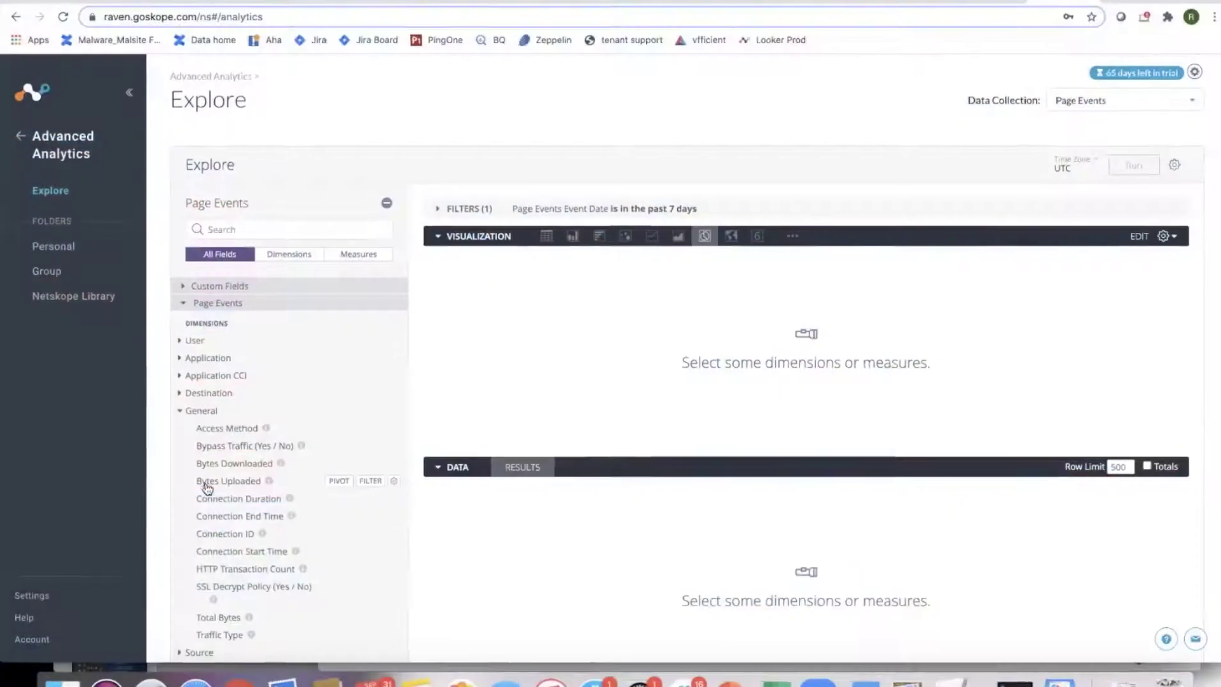
- Collapse the General group and expand the Time dimensions under Page Events
left_click(180, 410)
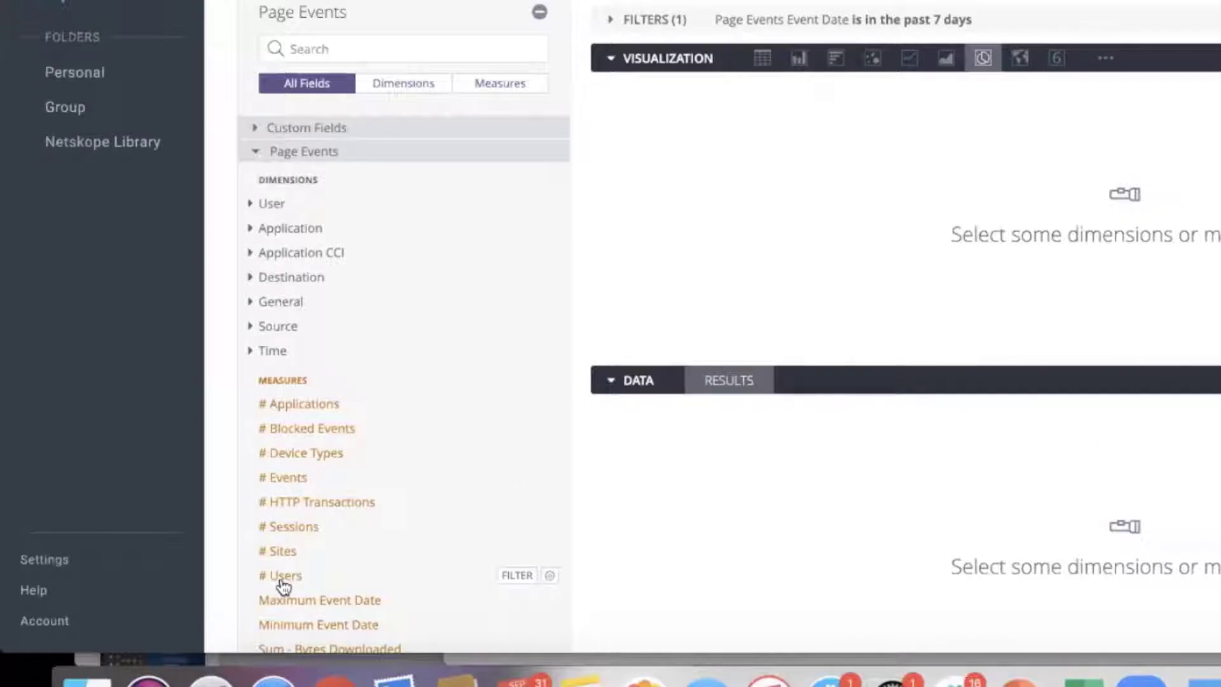
left_click(248, 352)
scroll(362, 432, "down", 3)
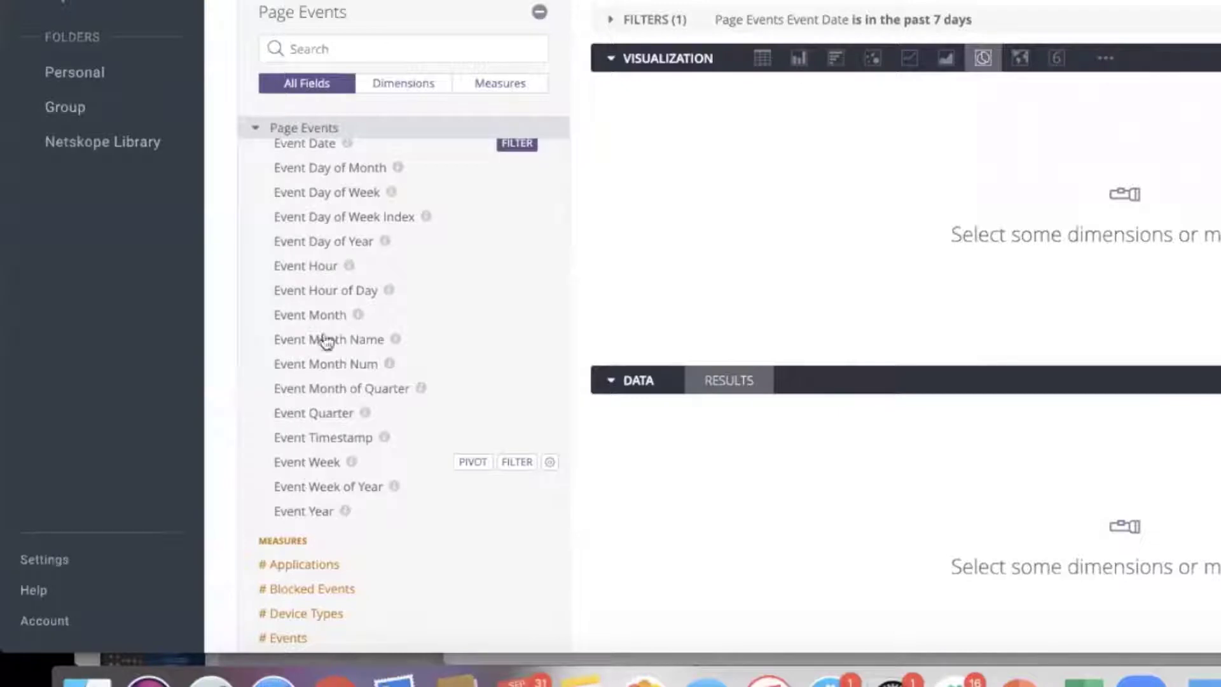
scroll(328, 263, "up", 1)
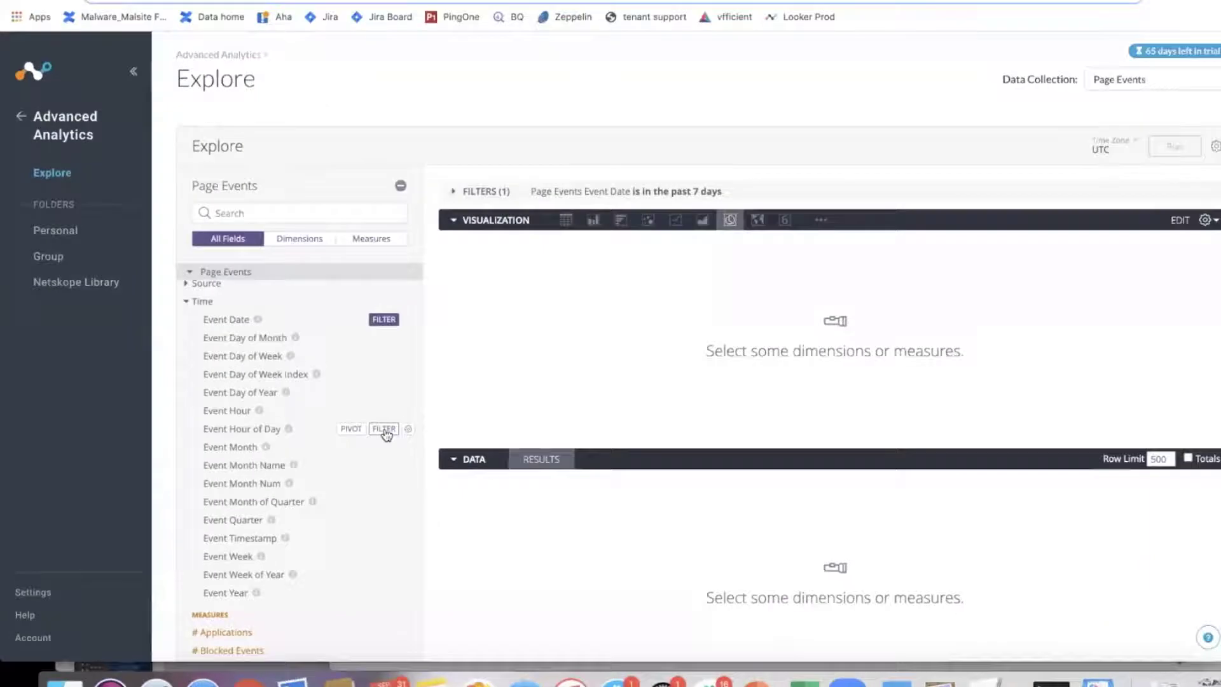
- Add an Event Hour of Day filter with the condition is greater than 8
left_click(367, 440)
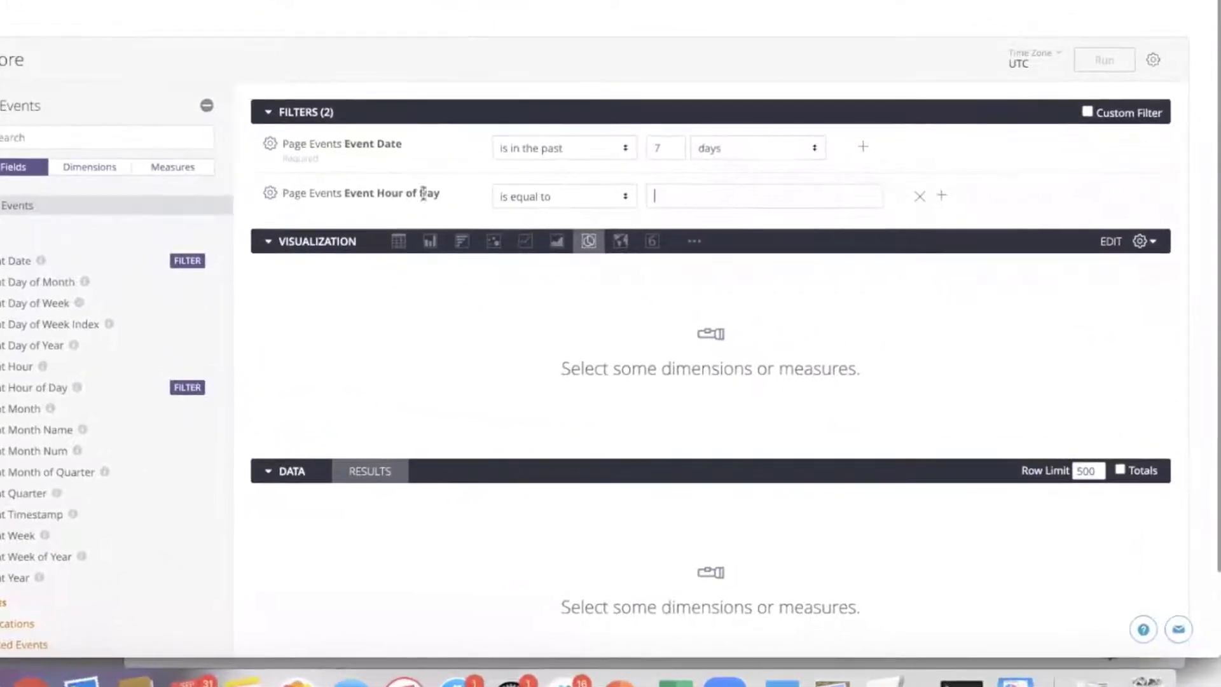
left_click(585, 199)
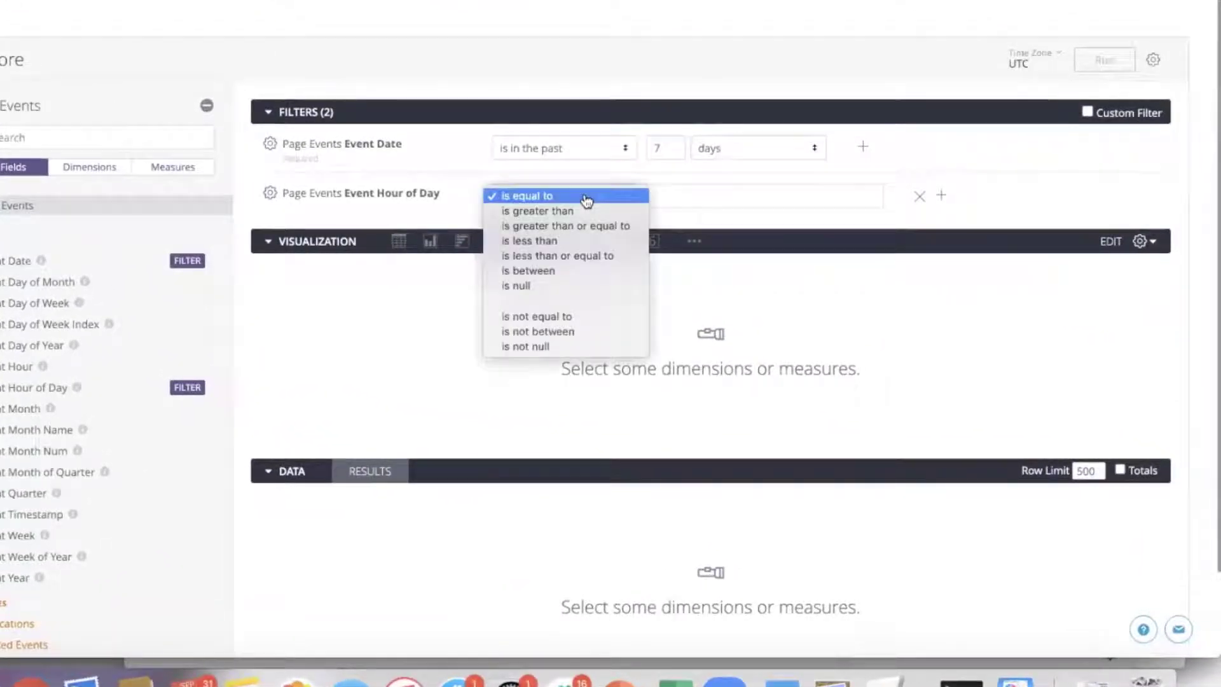
left_click(681, 201)
left_click(687, 199)
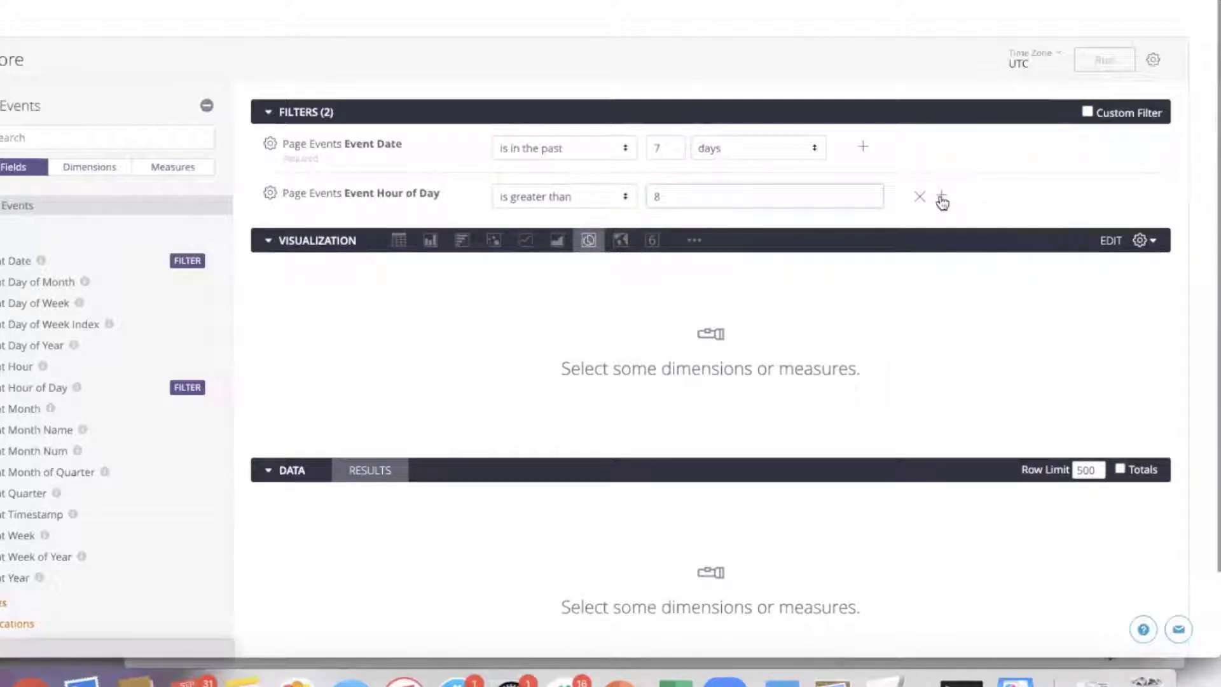
- Add an OR condition to the Event Hour of Day filter and set its operator to is less than
left_click(941, 195)
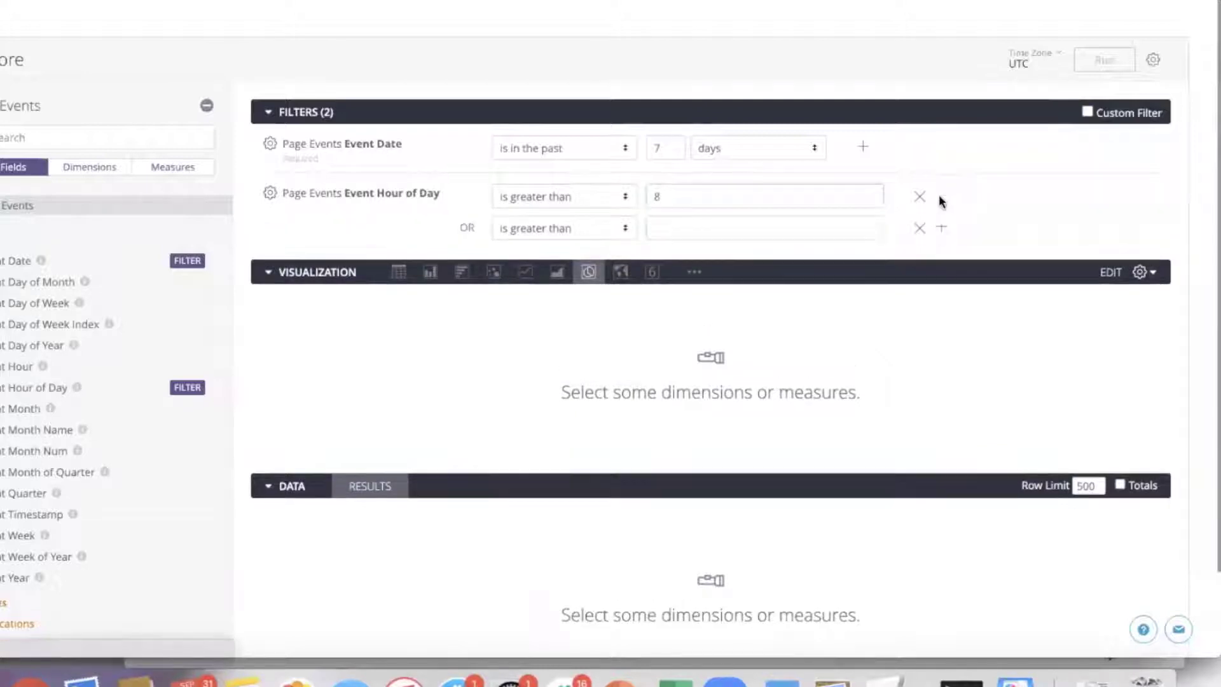
left_click(558, 228)
left_click(537, 262)
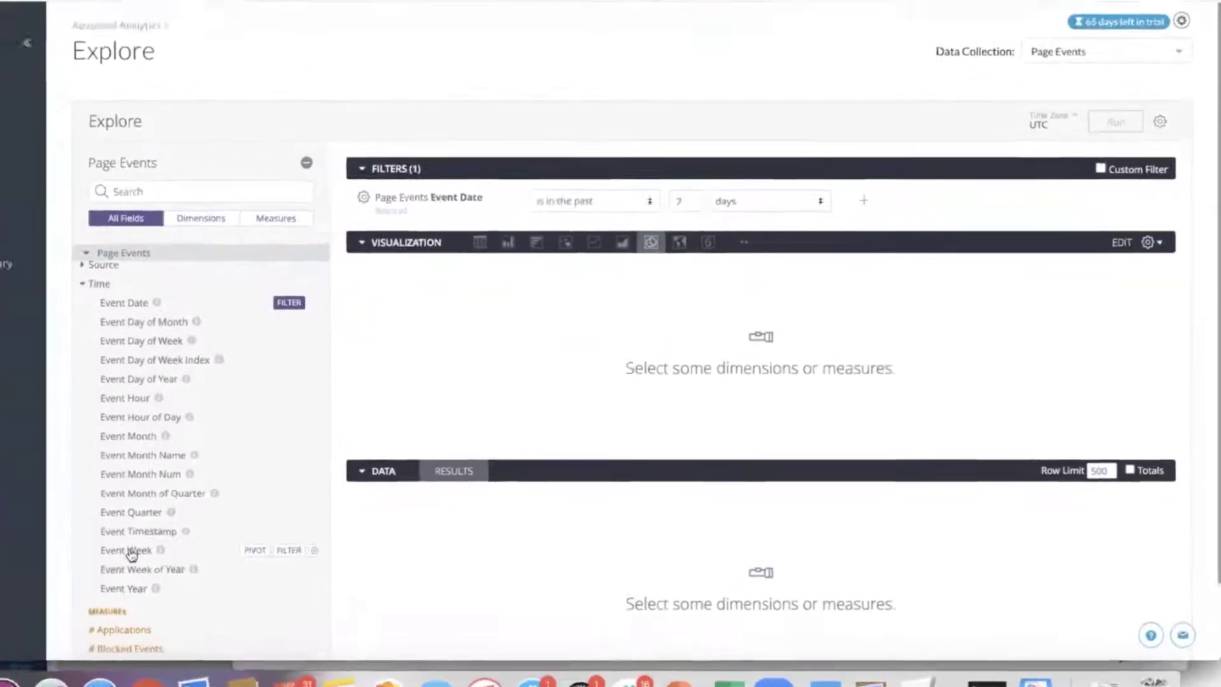
- Query # Users by Event Week for the past 300 days and show the result as a line chart
left_click(131, 554)
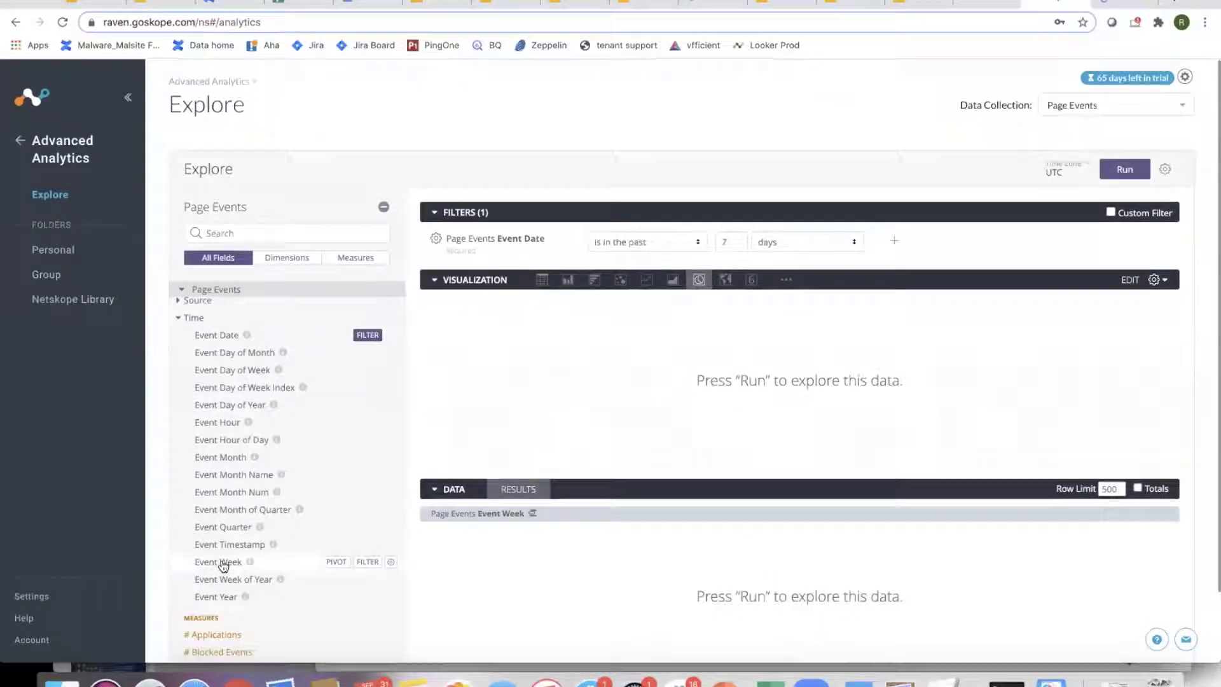
scroll(222, 567, "down", 3)
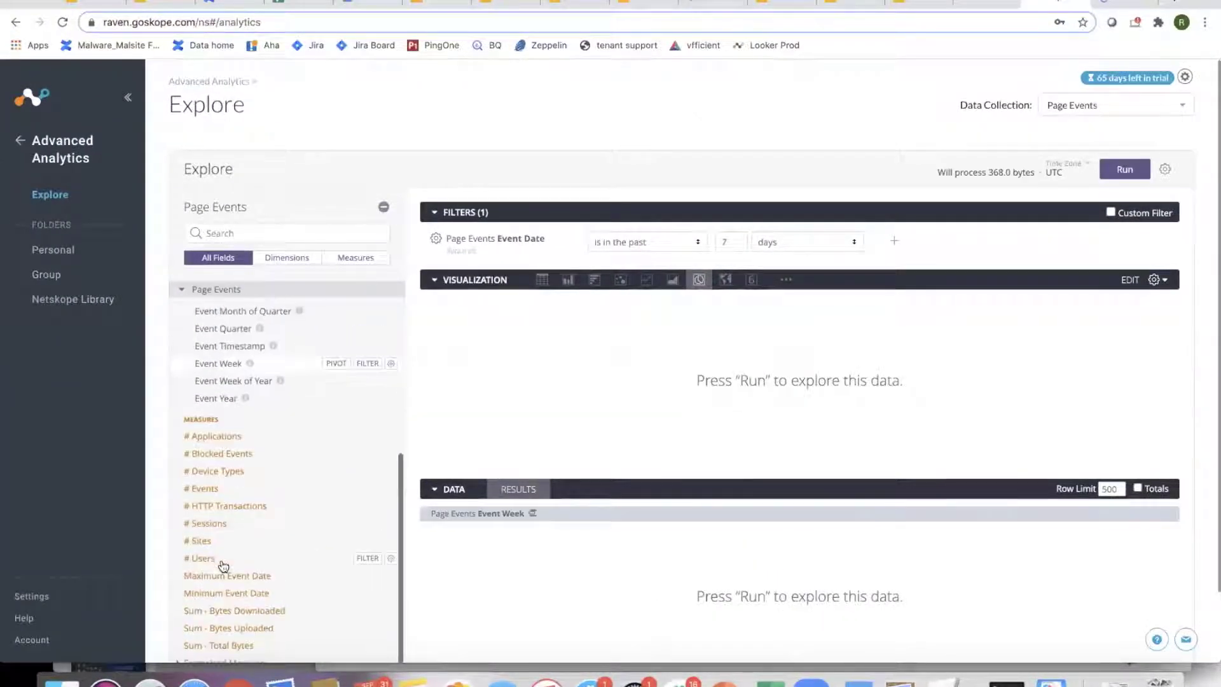
left_click(212, 561)
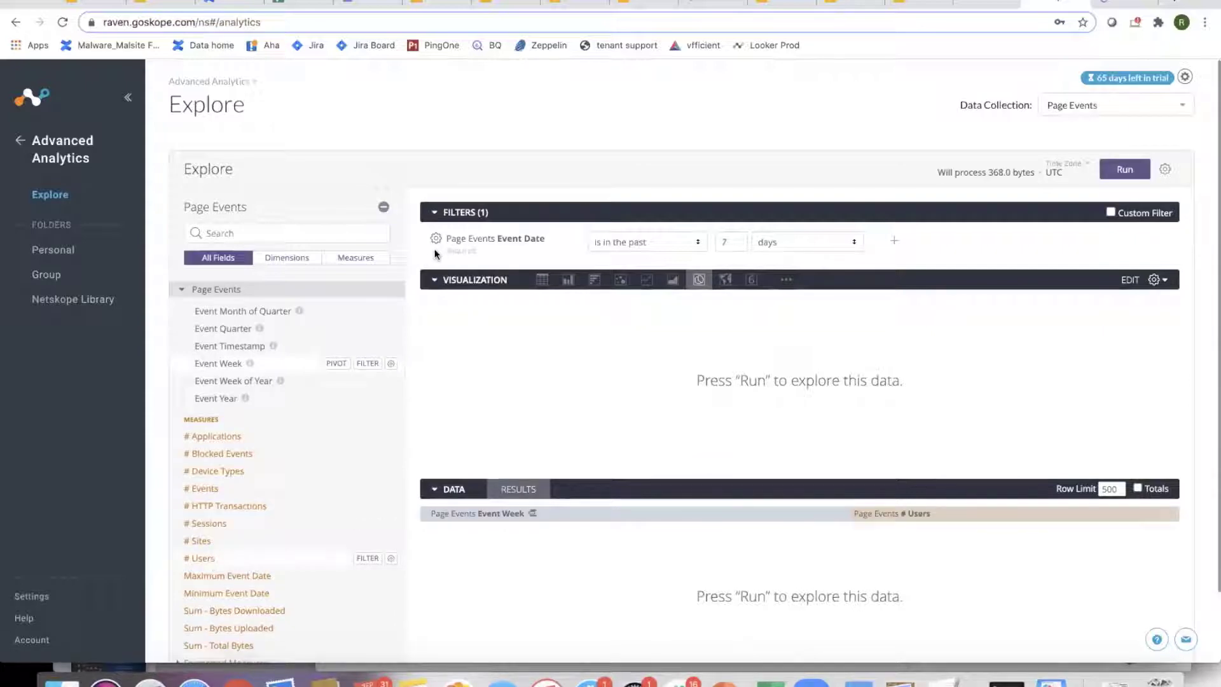
left_click(1125, 169)
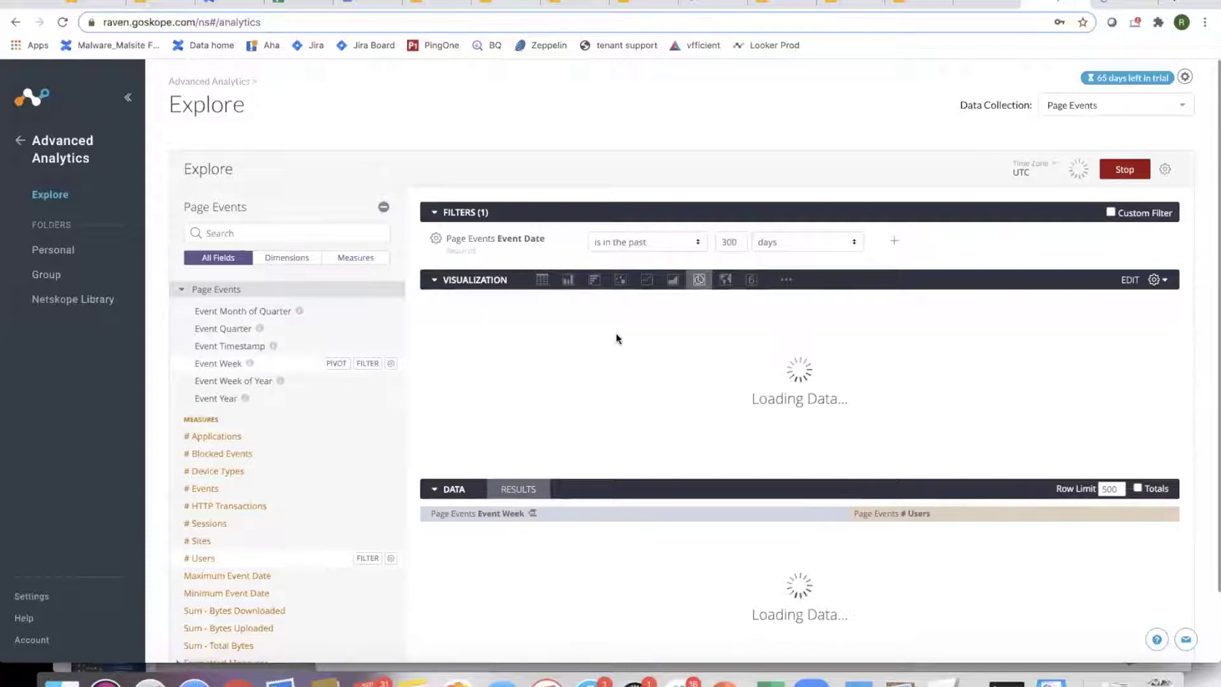
left_click(644, 284)
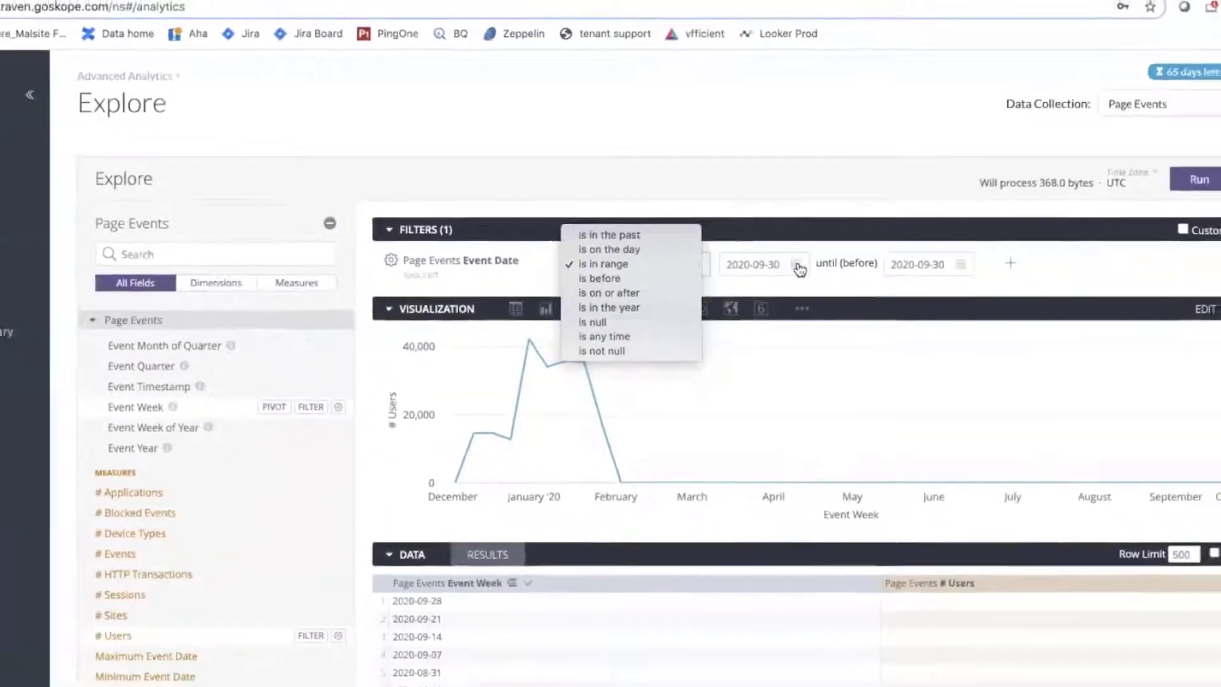
- Change the Event Date filter to is in range with the start date 2020-01-01
left_click(813, 294)
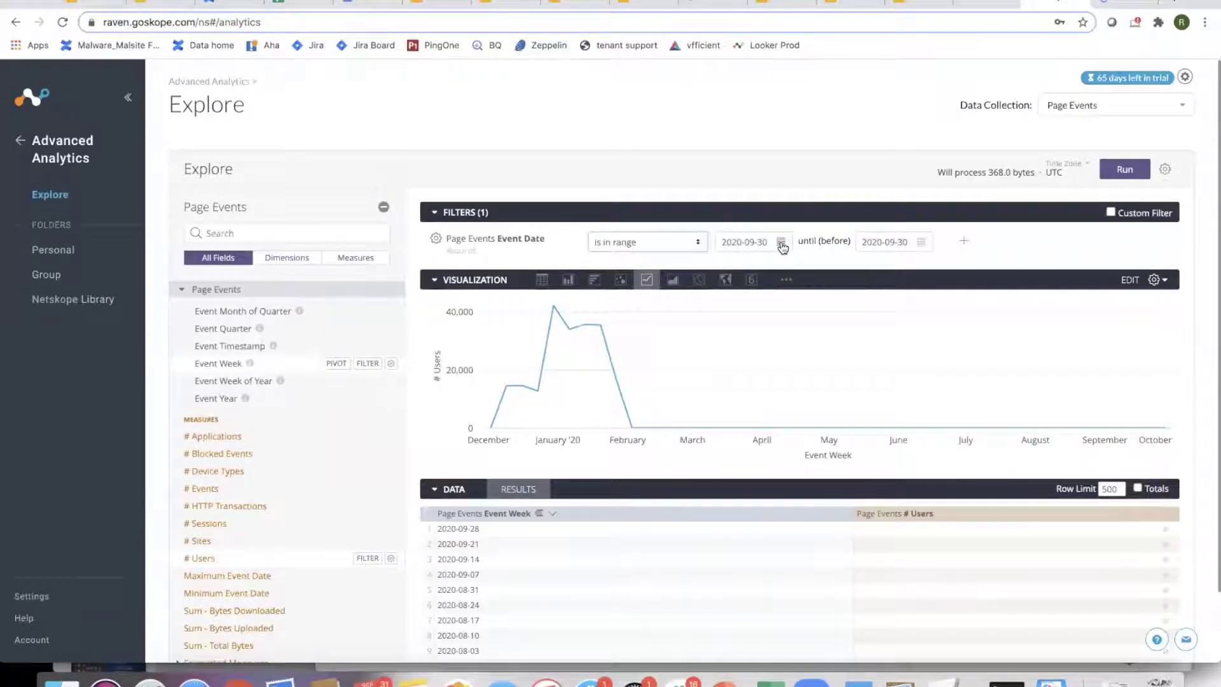
left_click(781, 241)
left_click(781, 268)
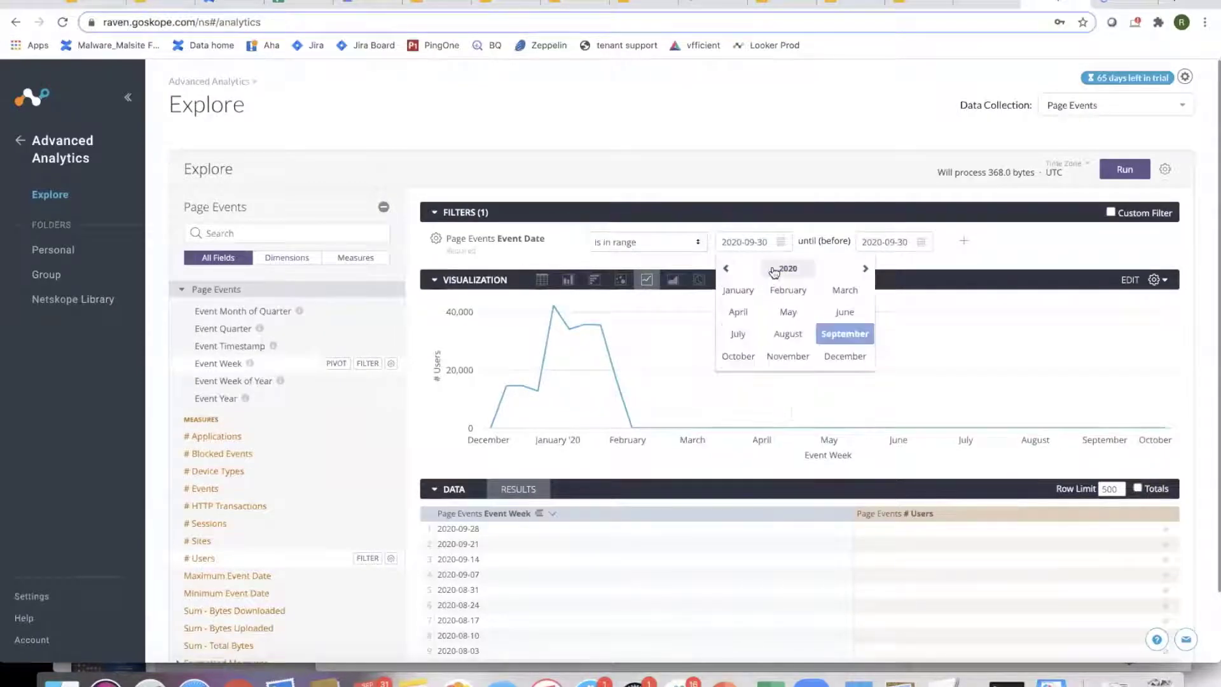
left_click(734, 291)
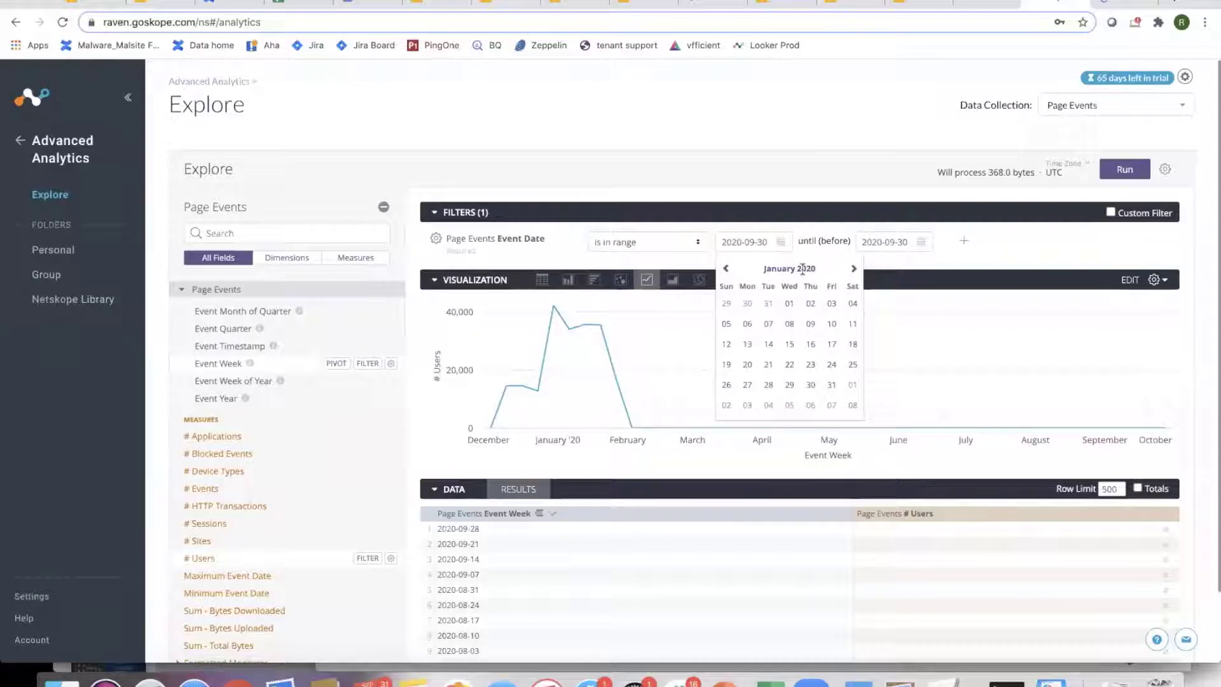
left_click(789, 303)
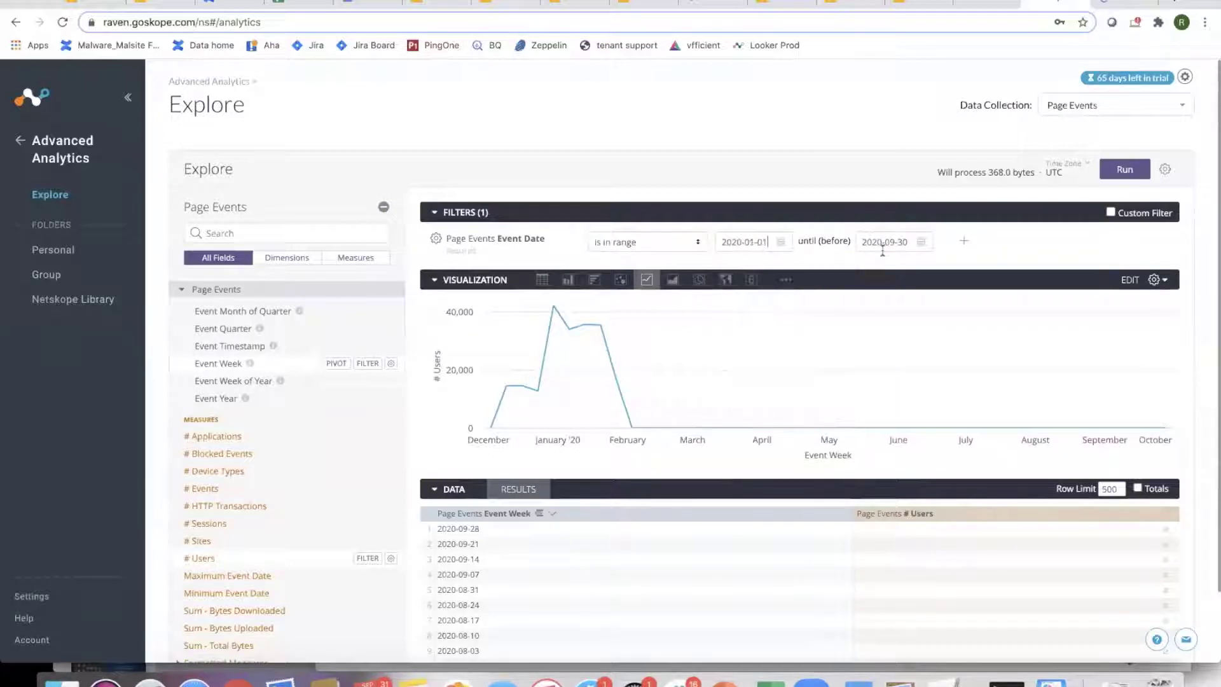
- Set the end of the Event Date range to 2020-01-30 and run the query
left_click(896, 241)
key("BackSpace")
type("1")
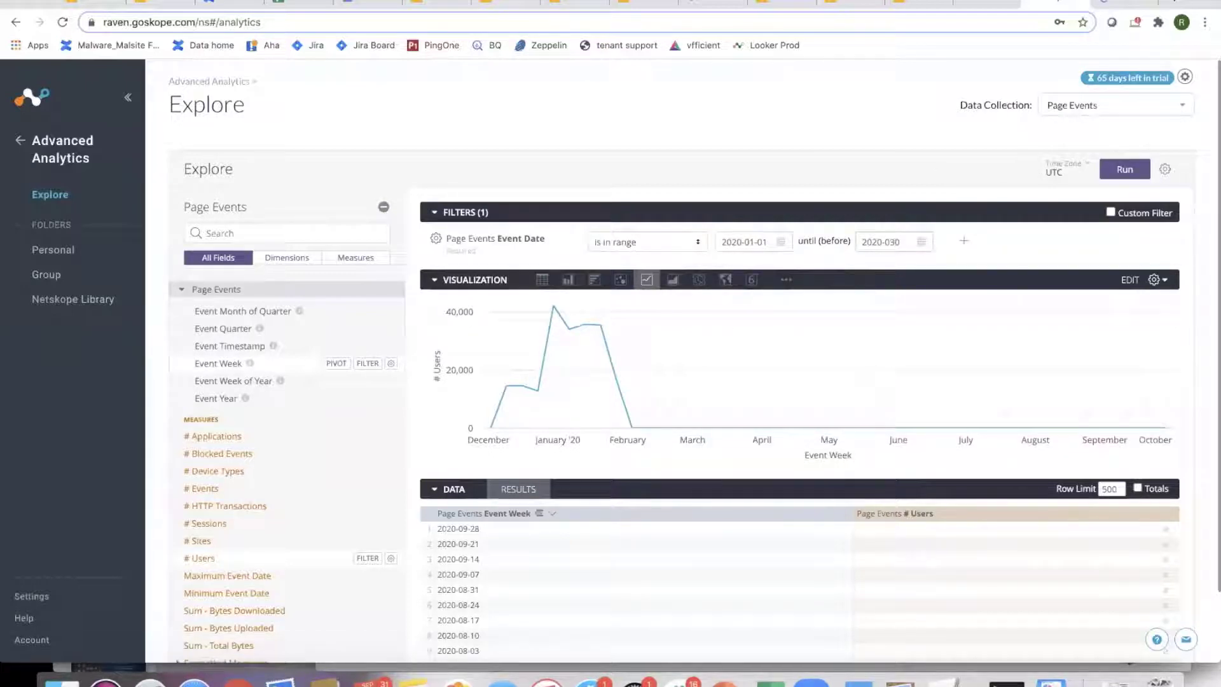
left_click(1124, 170)
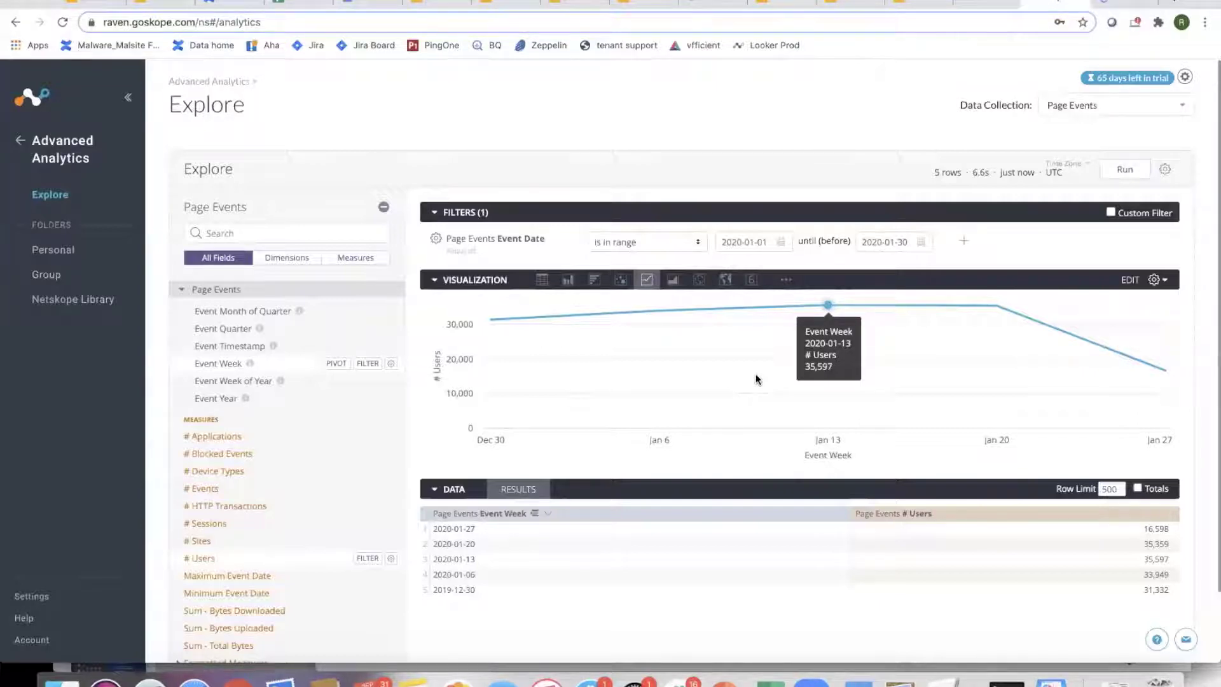
- Pivot the weekly # Users query by the Application dimension CCL and run it again
scroll(311, 412, "up", 3)
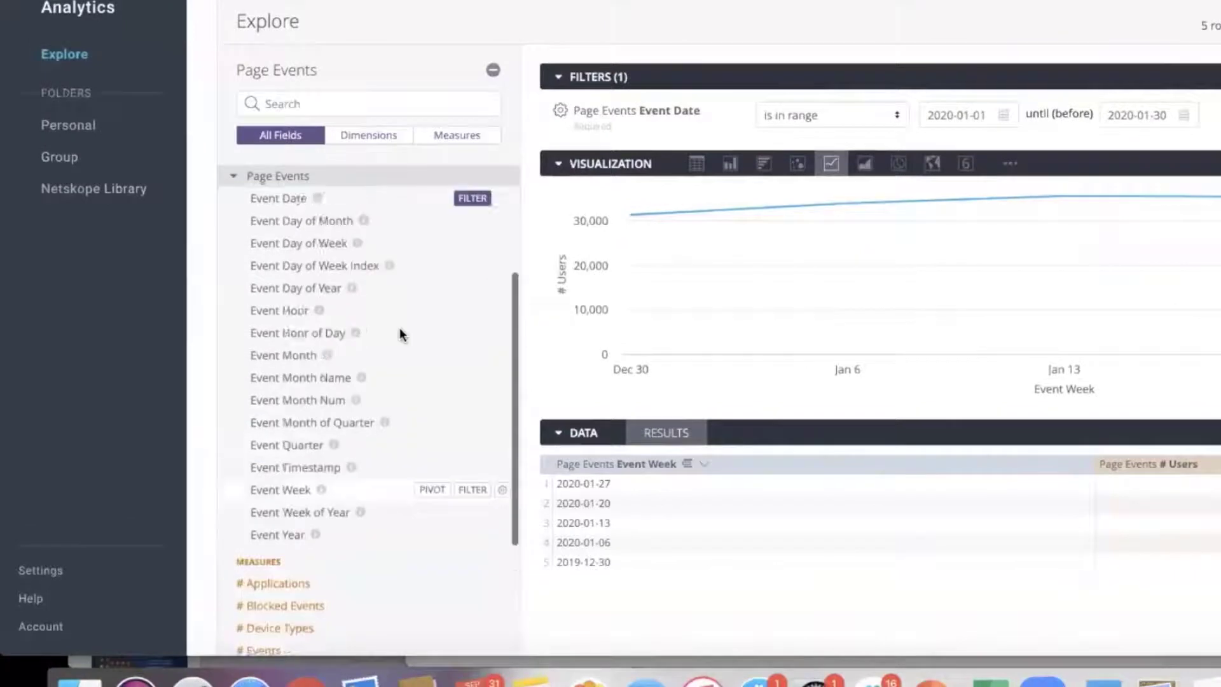
scroll(401, 334, "up", 4)
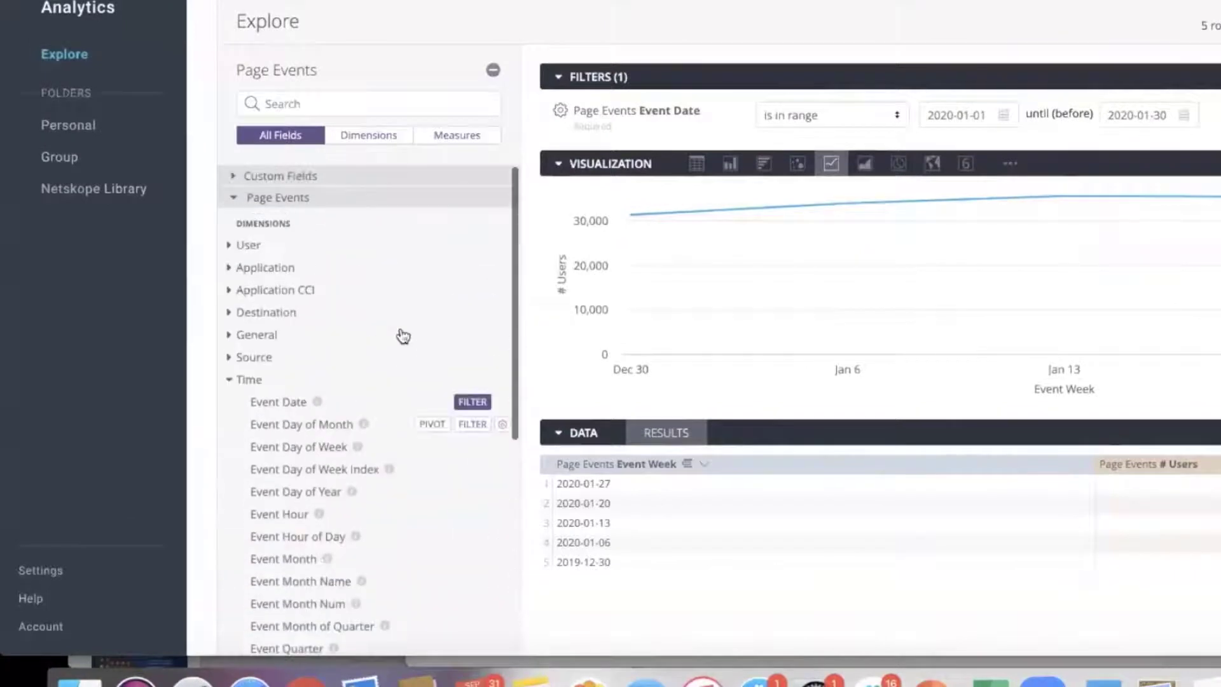
left_click(229, 268)
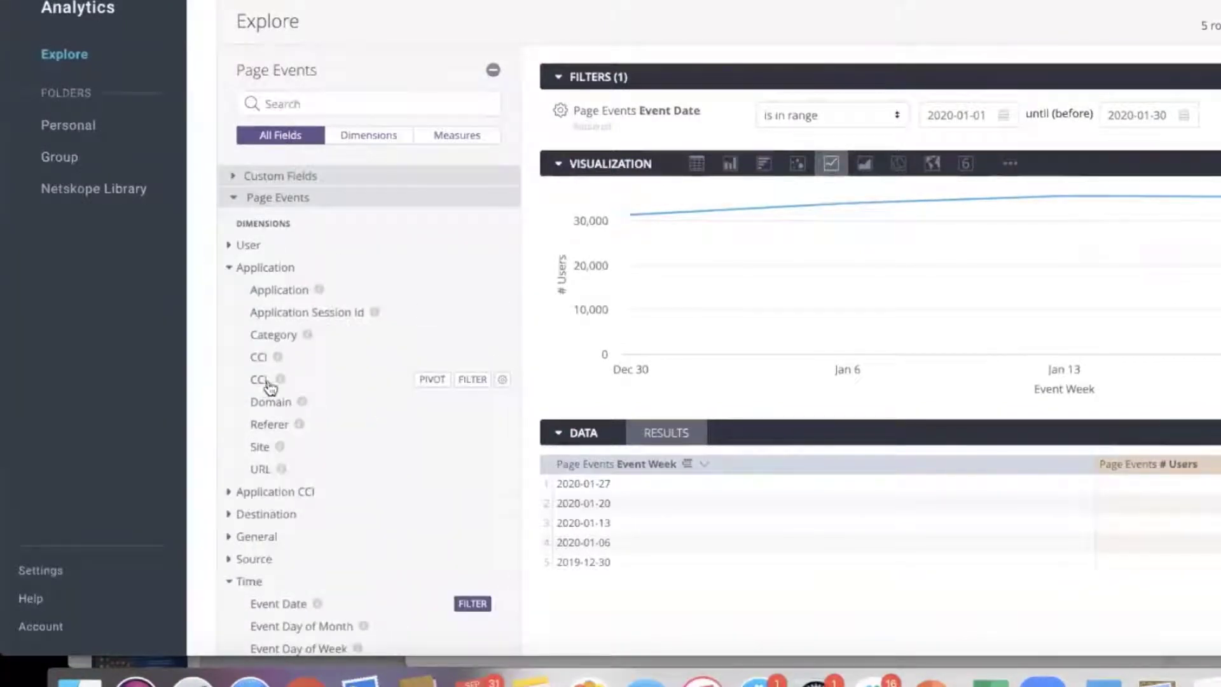
left_click(432, 380)
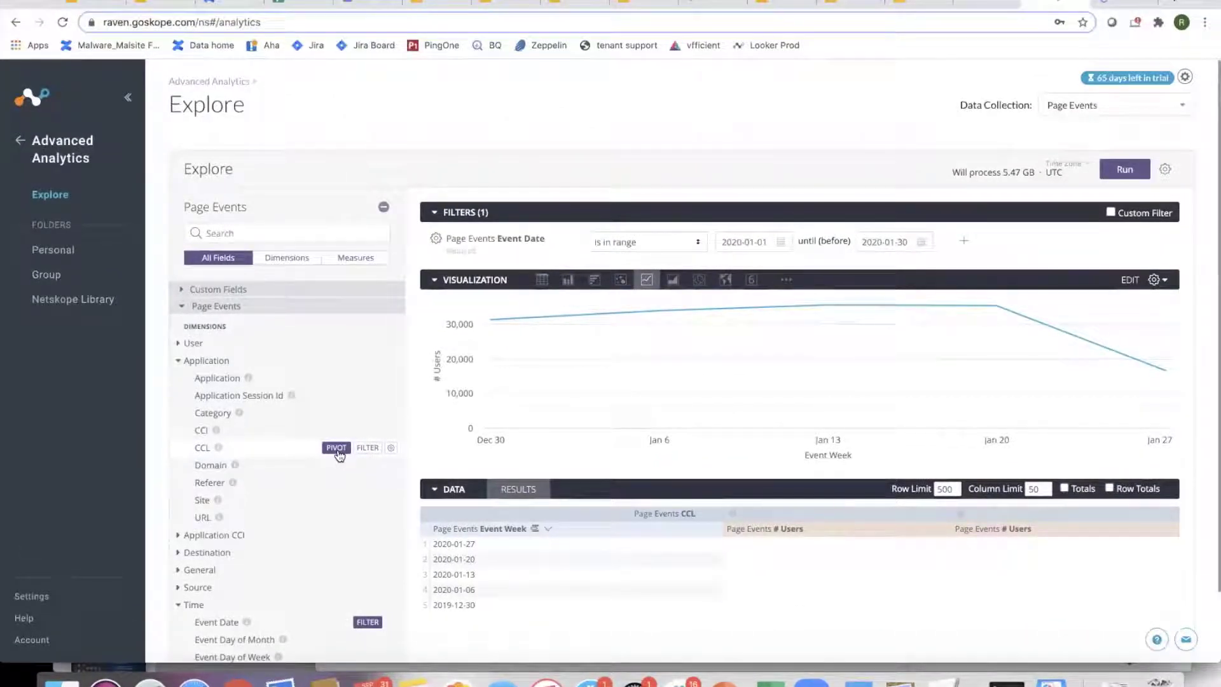
mouse_move(715, 514)
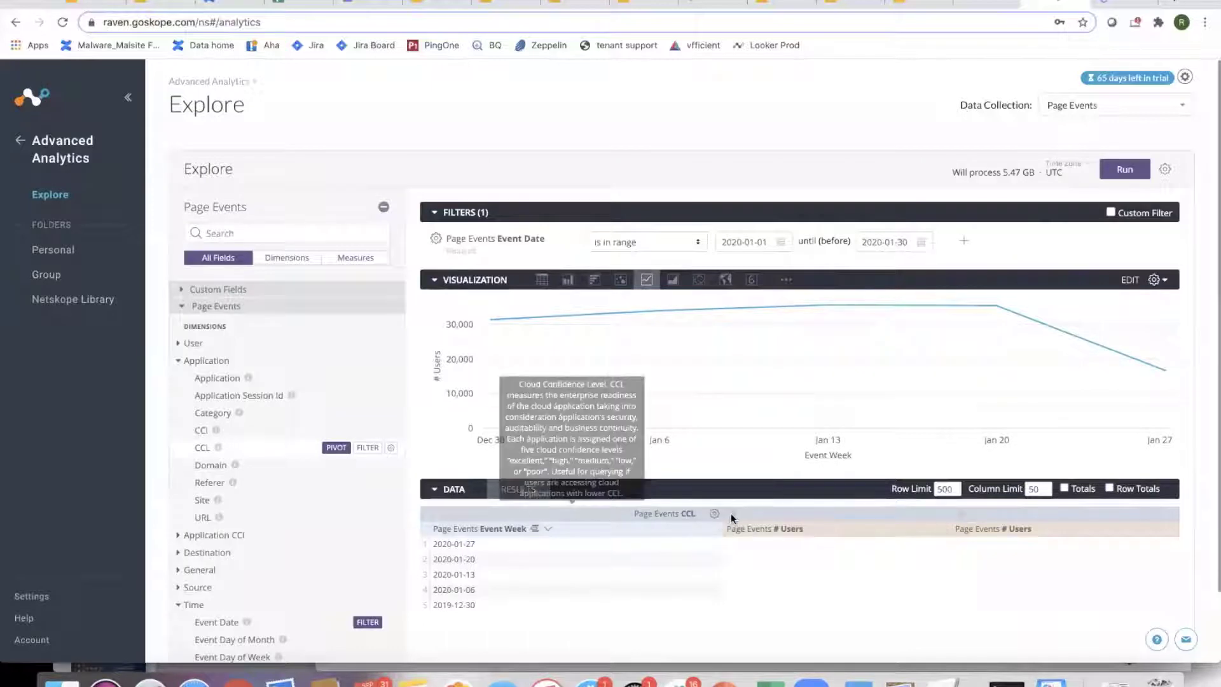
scroll(284, 569, "down", 10)
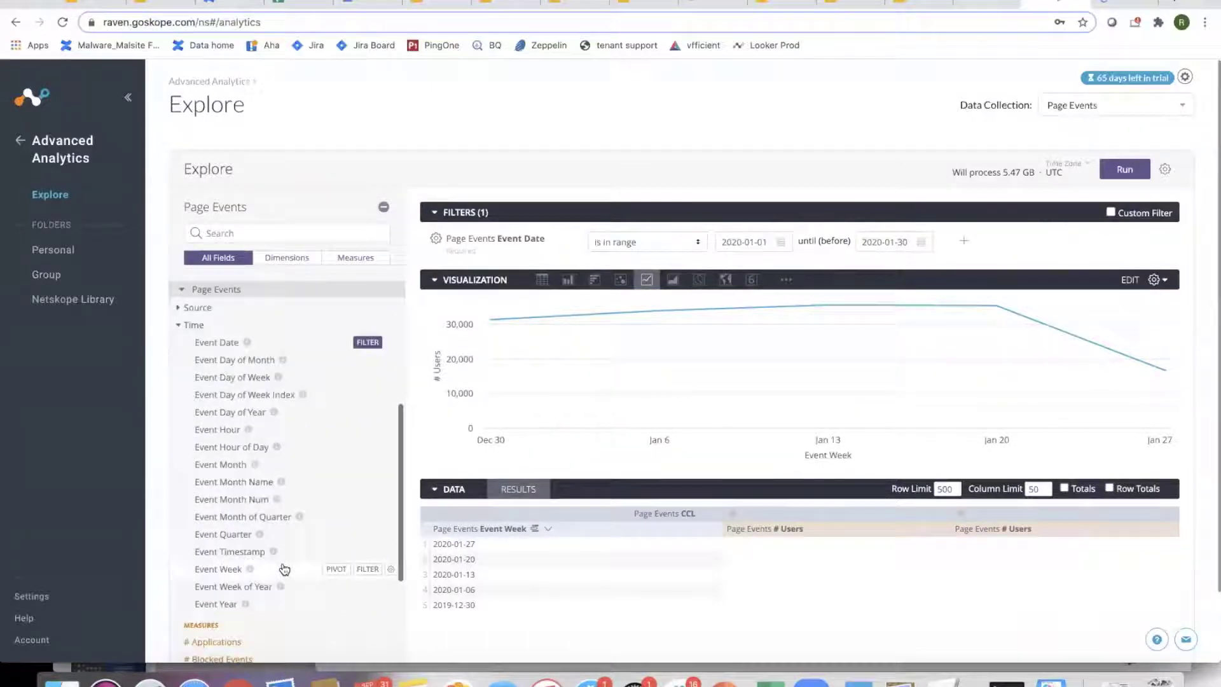
mouse_move(753, 521)
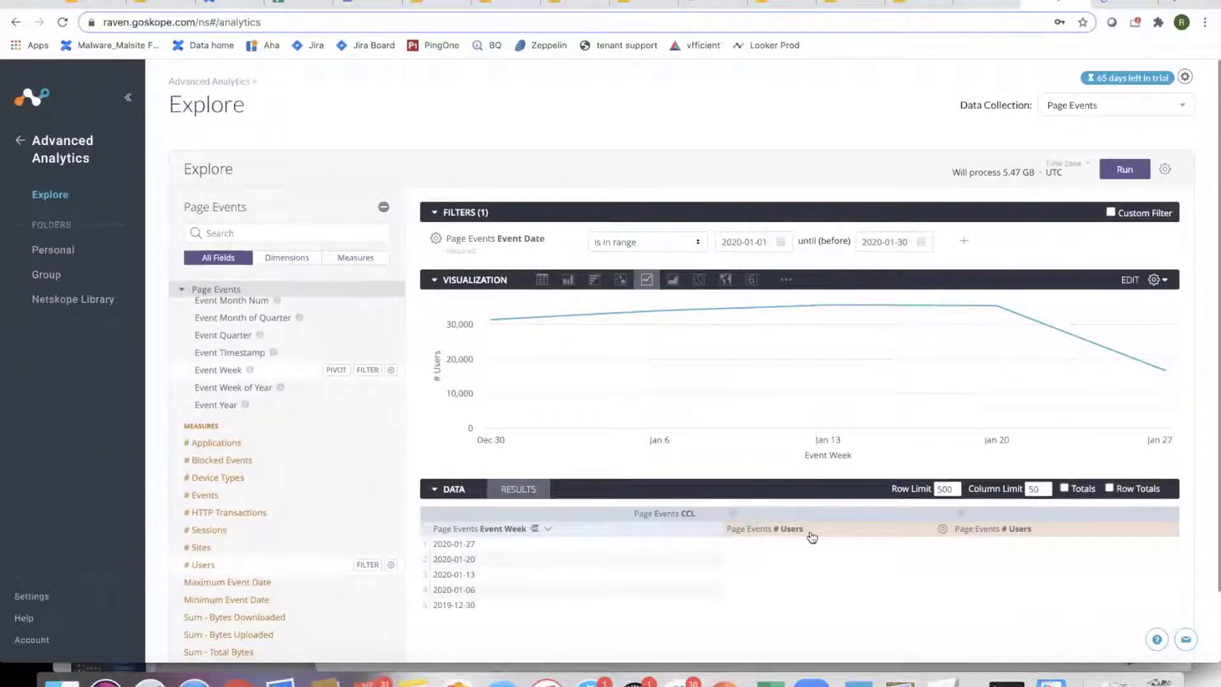
left_click(1123, 170)
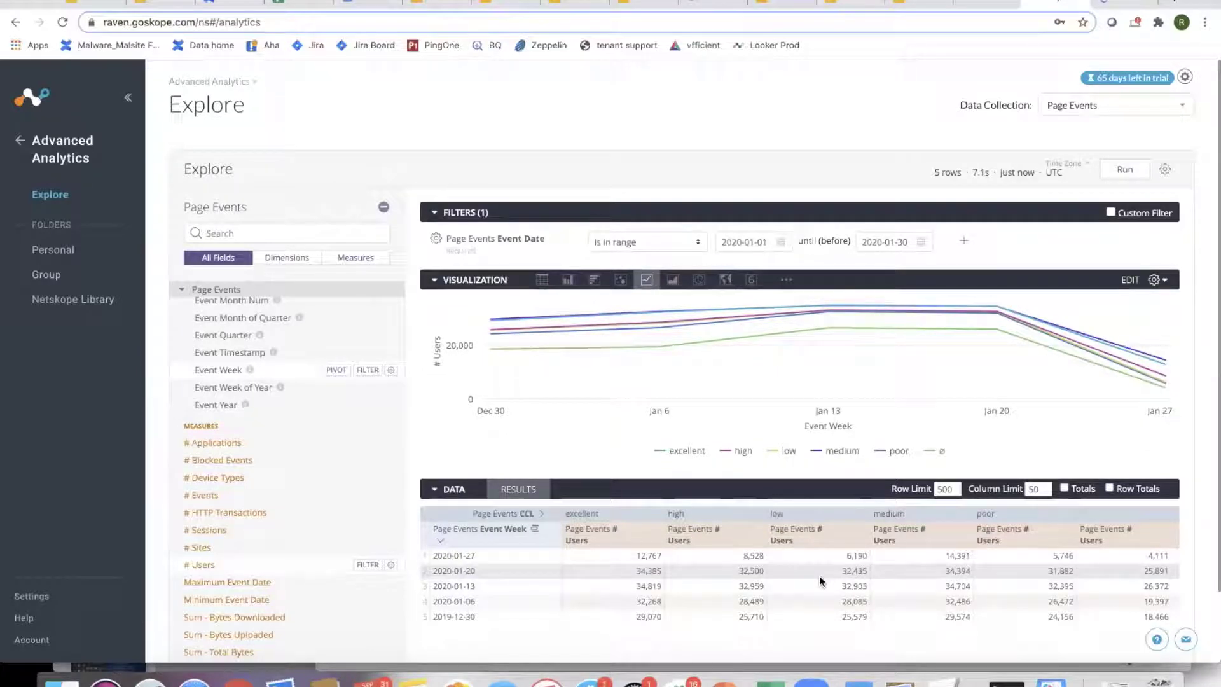
left_click(1152, 280)
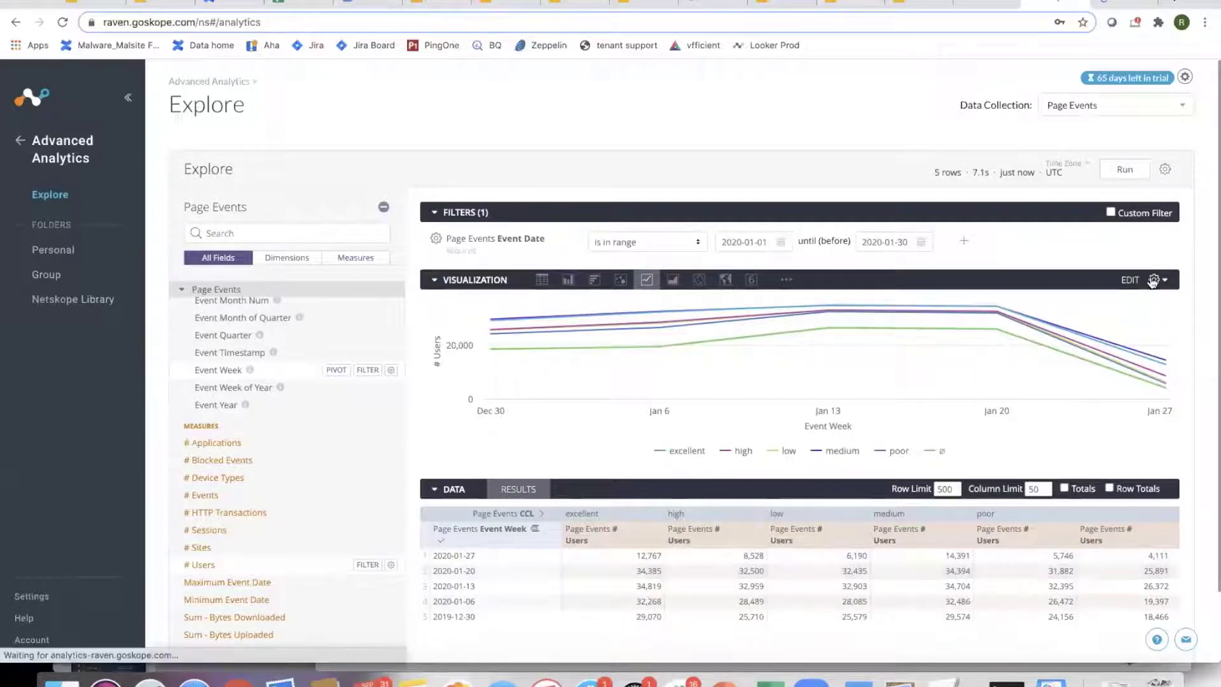
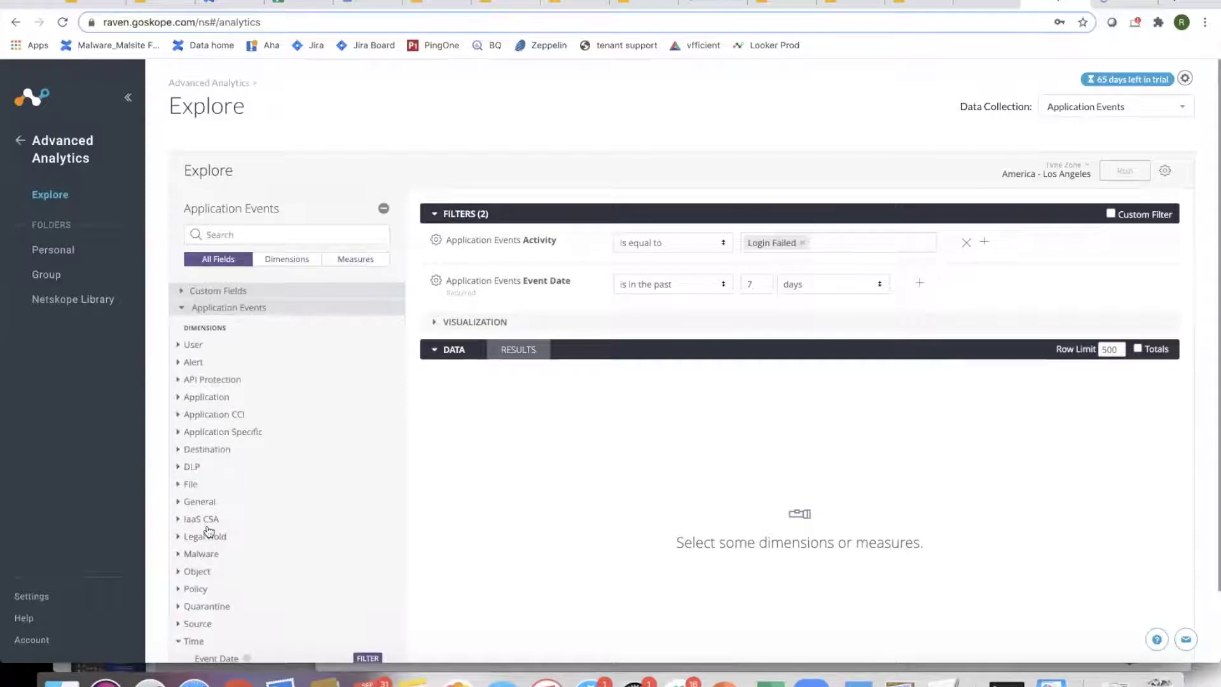
- Review the Source and Destination dimension groups and add Source Location to the failed-login query
scroll(206, 532, "down", 3)
left_click(179, 541)
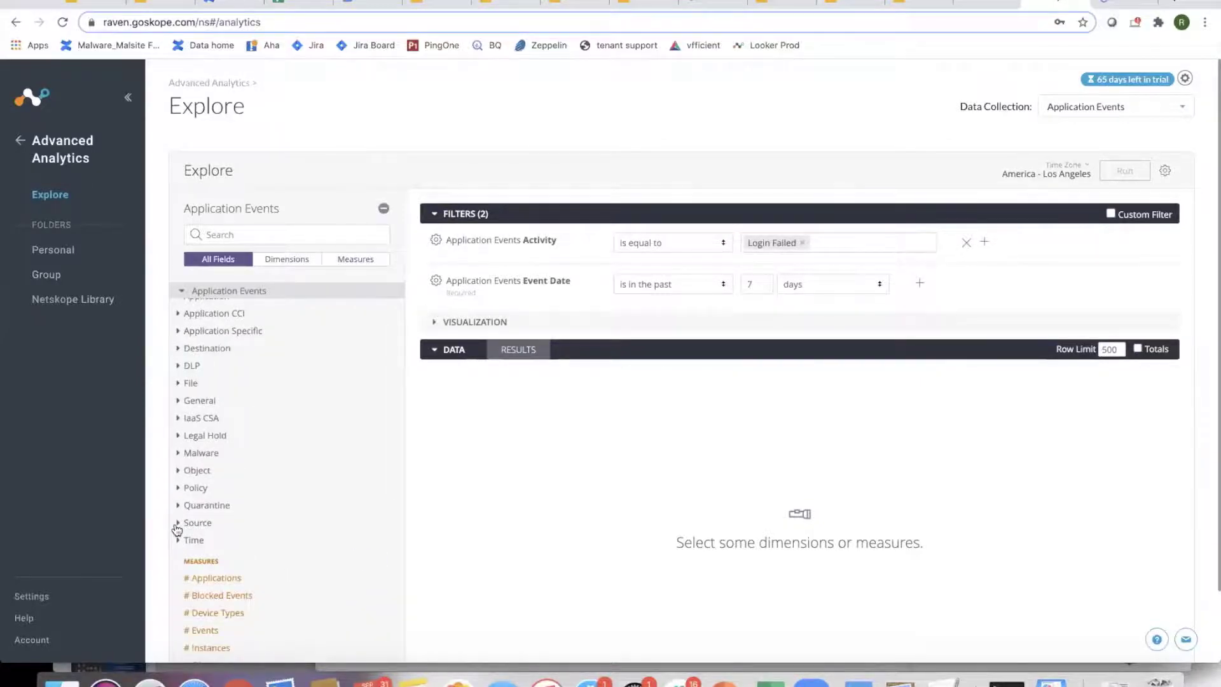
left_click(178, 524)
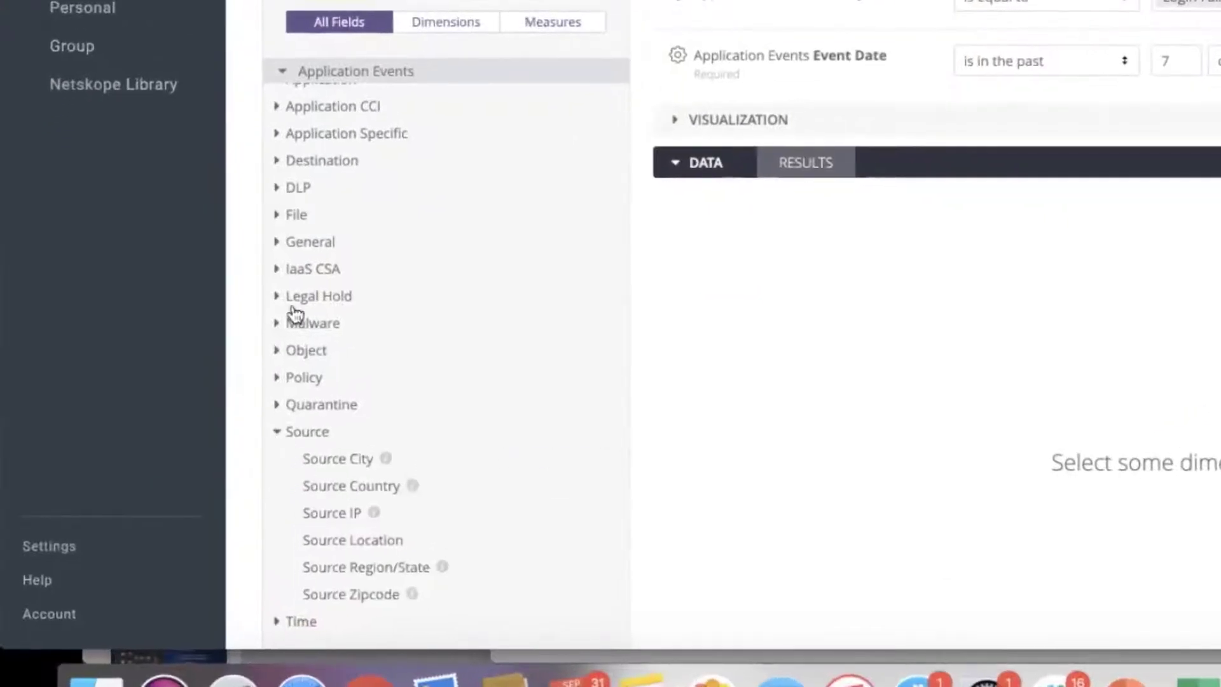
left_click(278, 159)
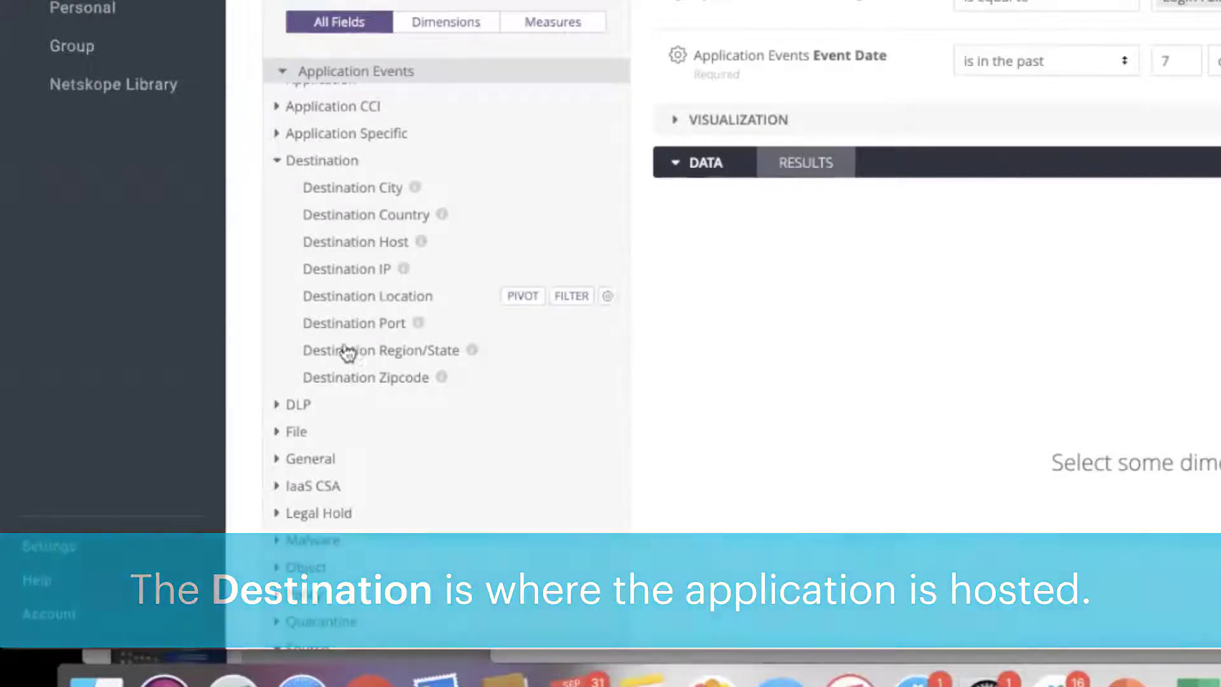
scroll(439, 547, "down", 5)
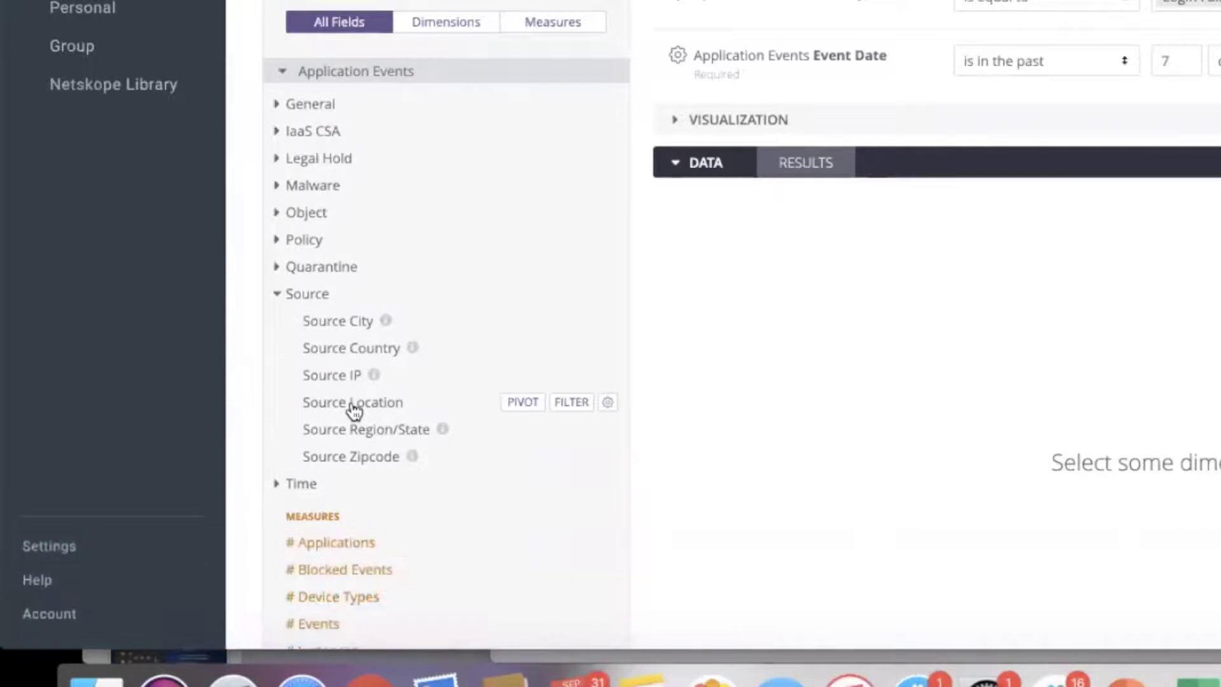
left_click(352, 406)
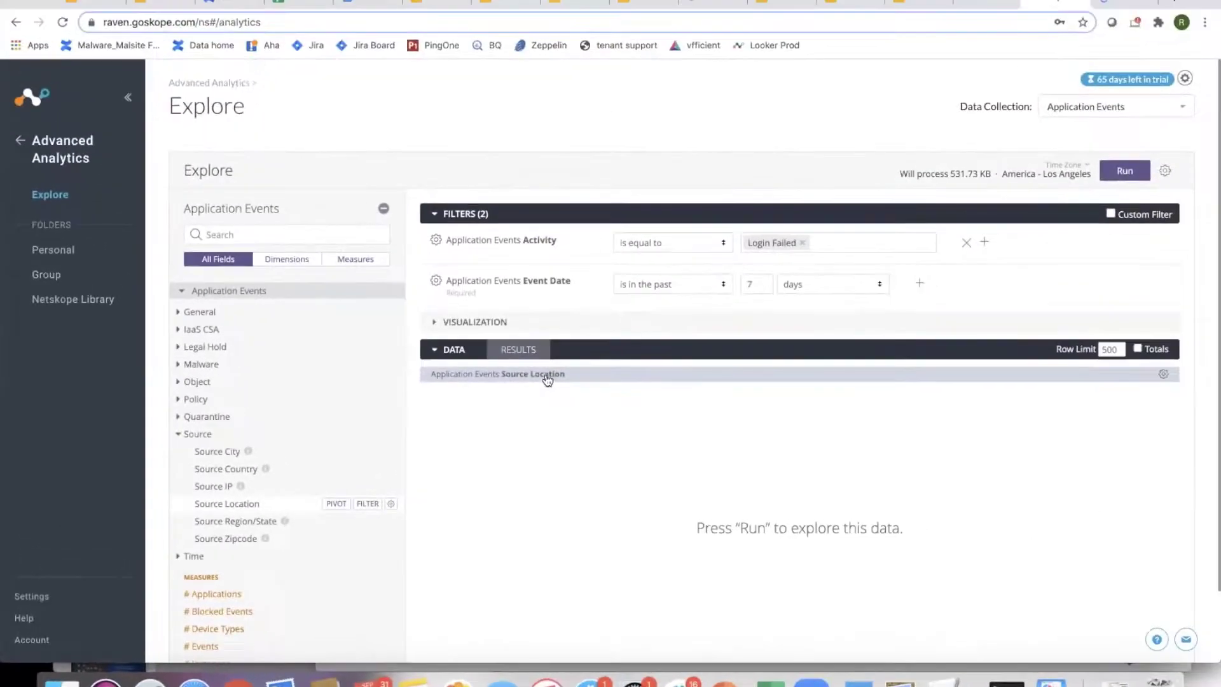
- Add the # Users measure to the Source Location query, run it and show the result as a map
scroll(291, 564, "down", 3)
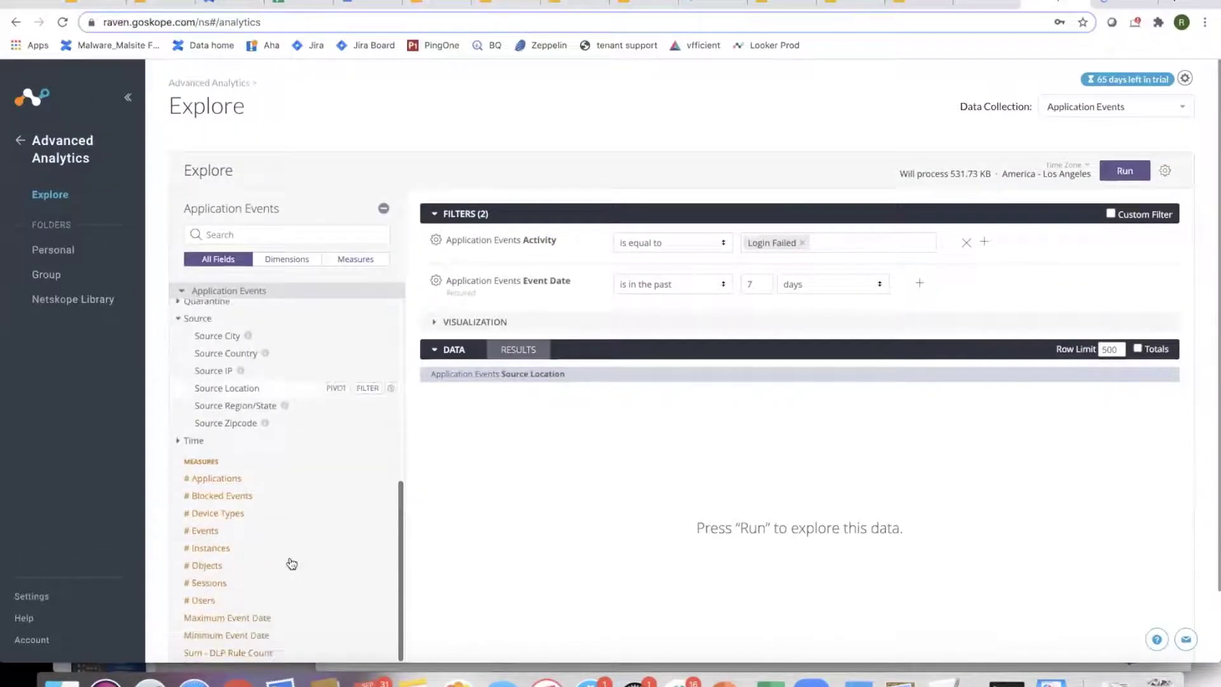
left_click(205, 602)
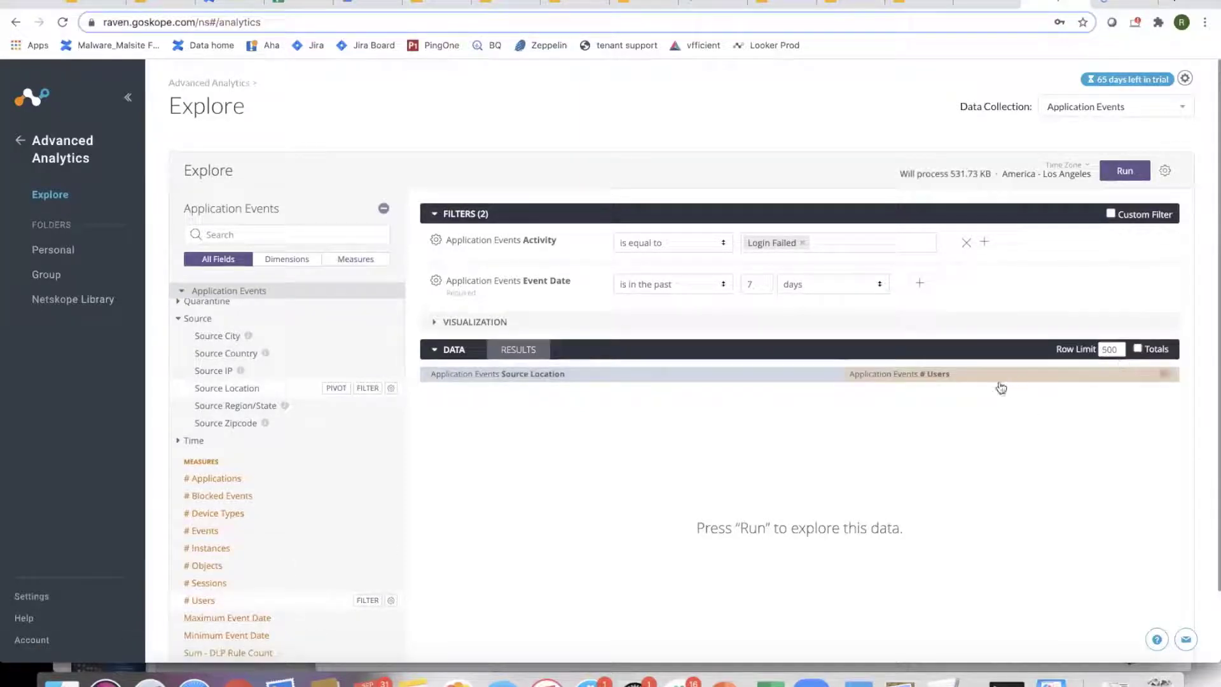
left_click(1126, 172)
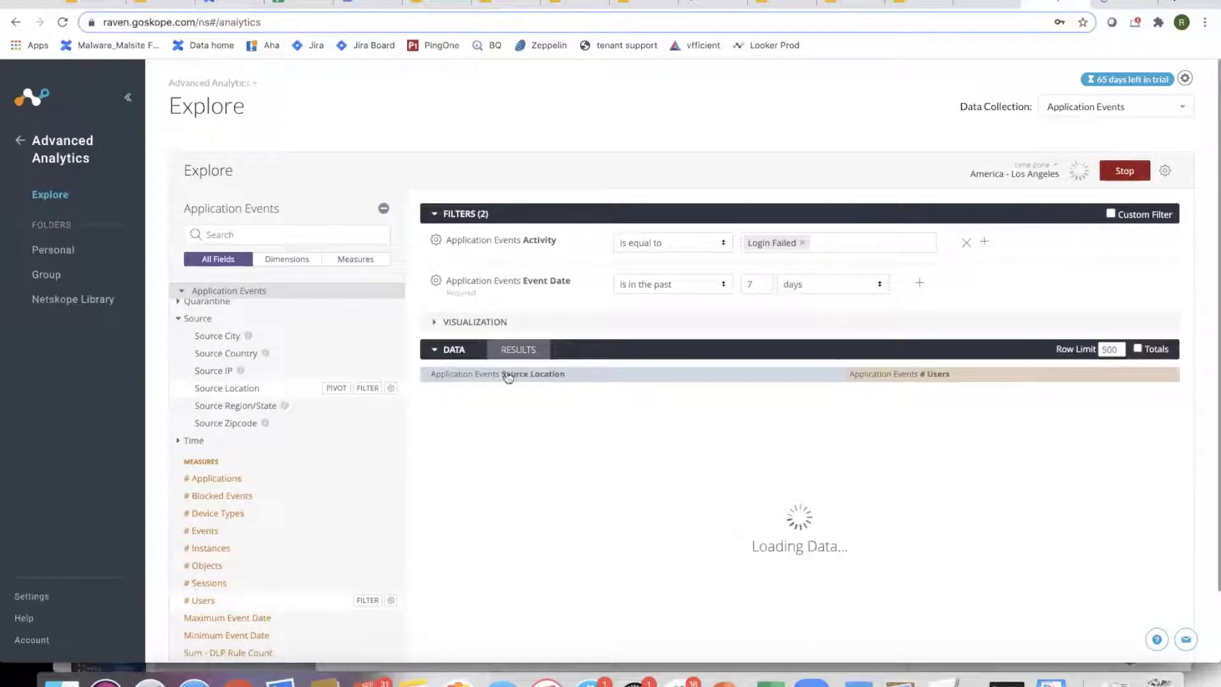
left_click(482, 323)
left_click(725, 321)
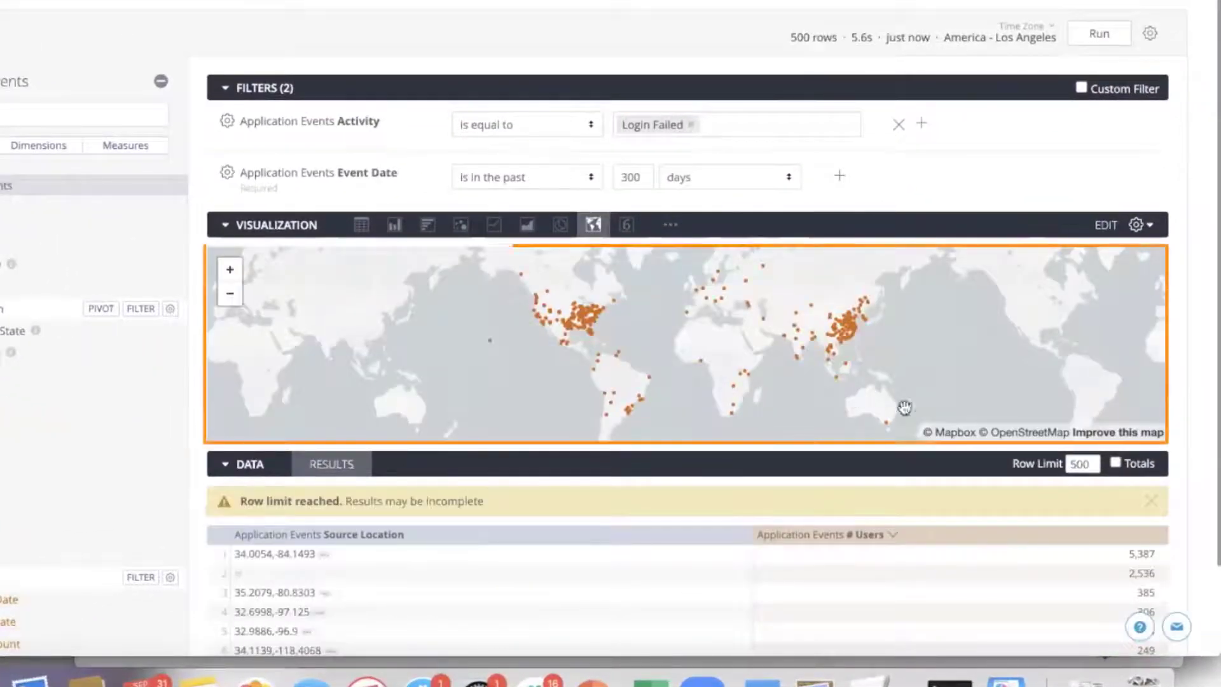
- Set the row limit to 10, rerun the failed-login query and view the map's plot settings
double_click(1075, 464)
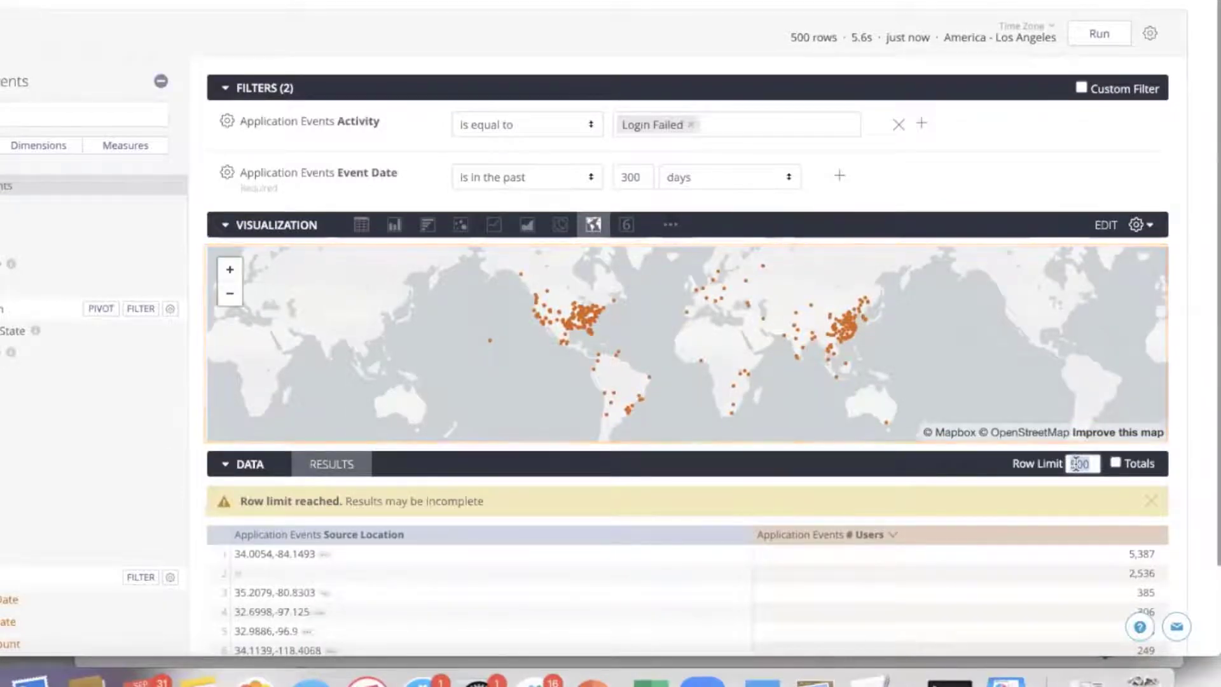
type("10")
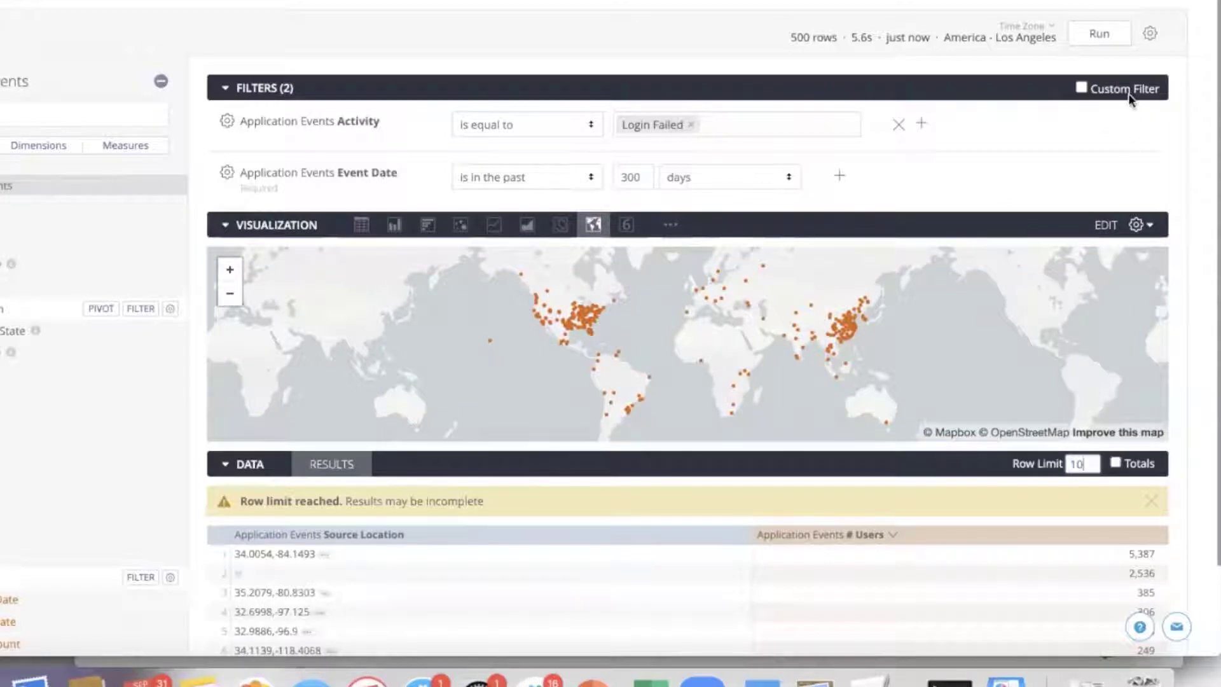
left_click(1106, 42)
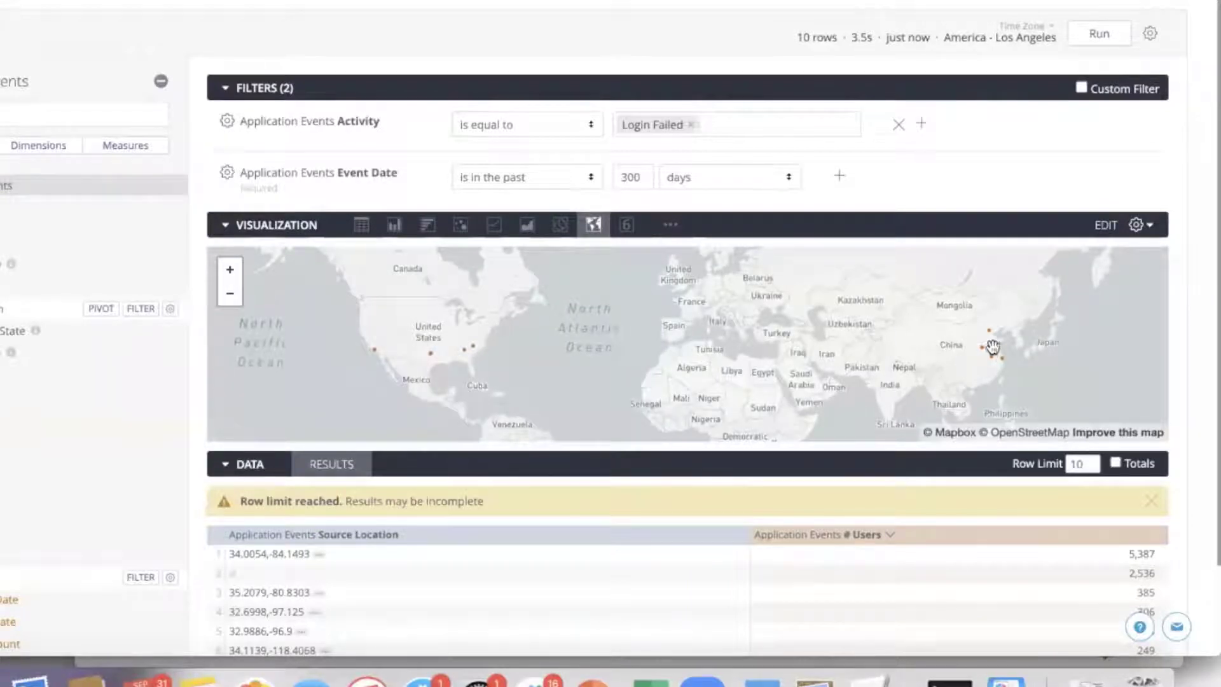
left_click(1137, 229)
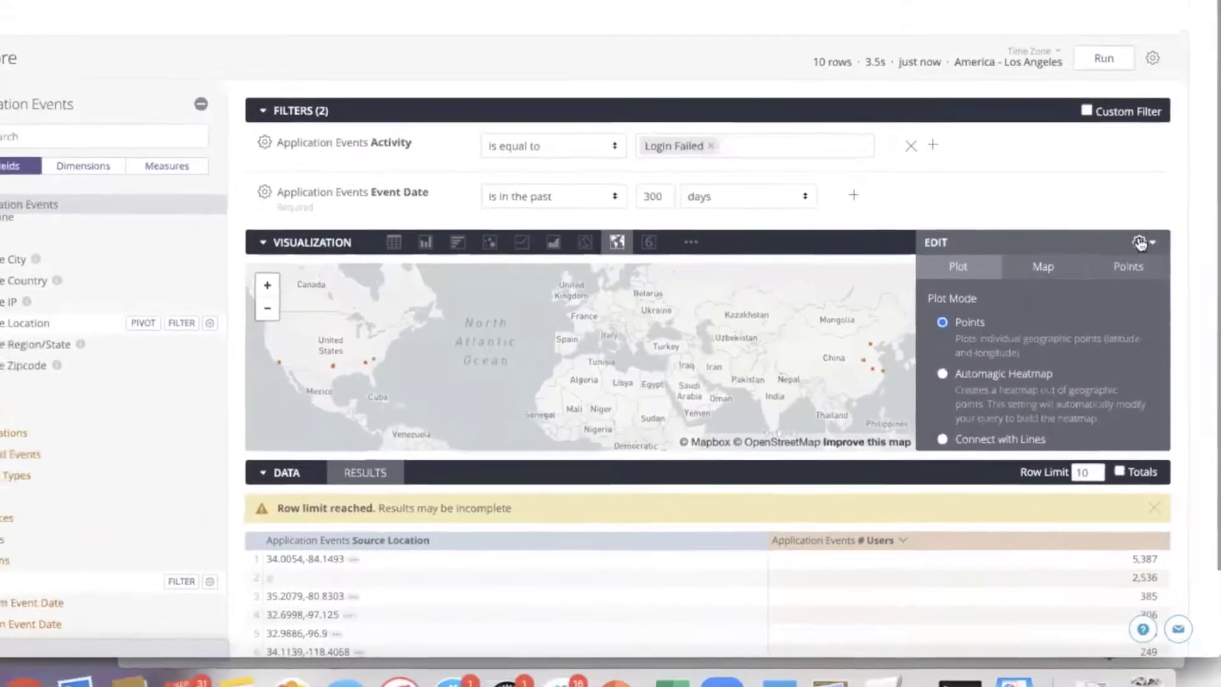
left_click(1136, 226)
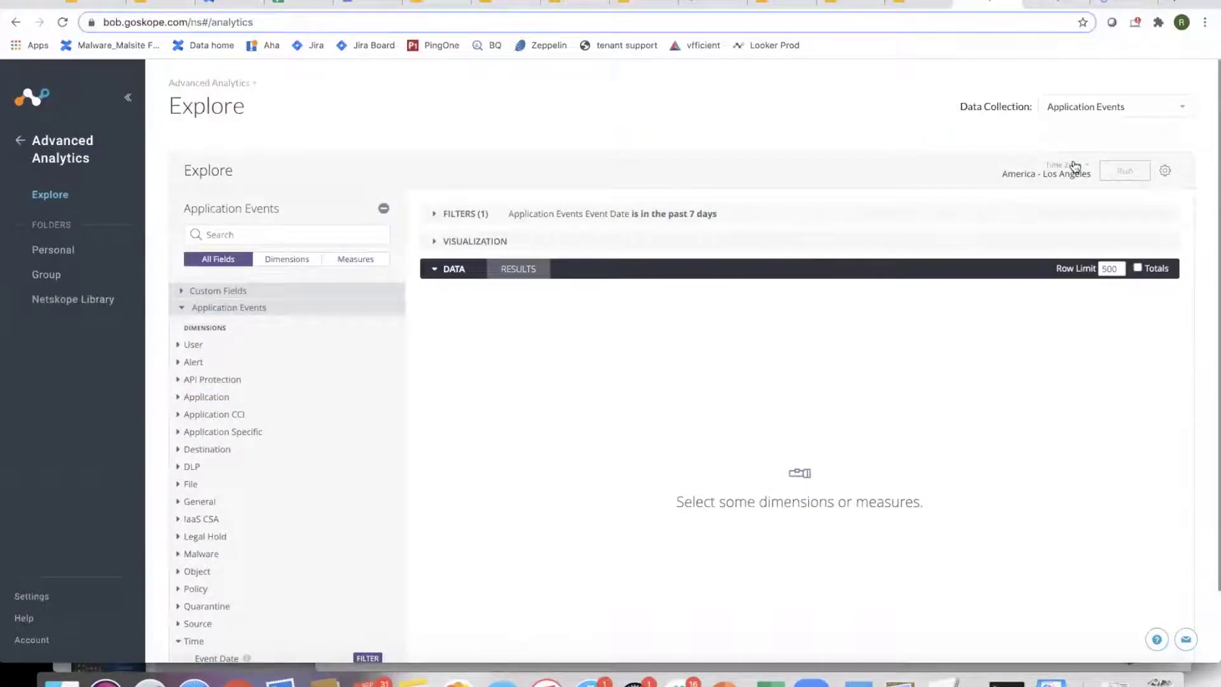
- Add the Category, Application and Application Instance Id dimensions to the new Application Events query
left_click(179, 397)
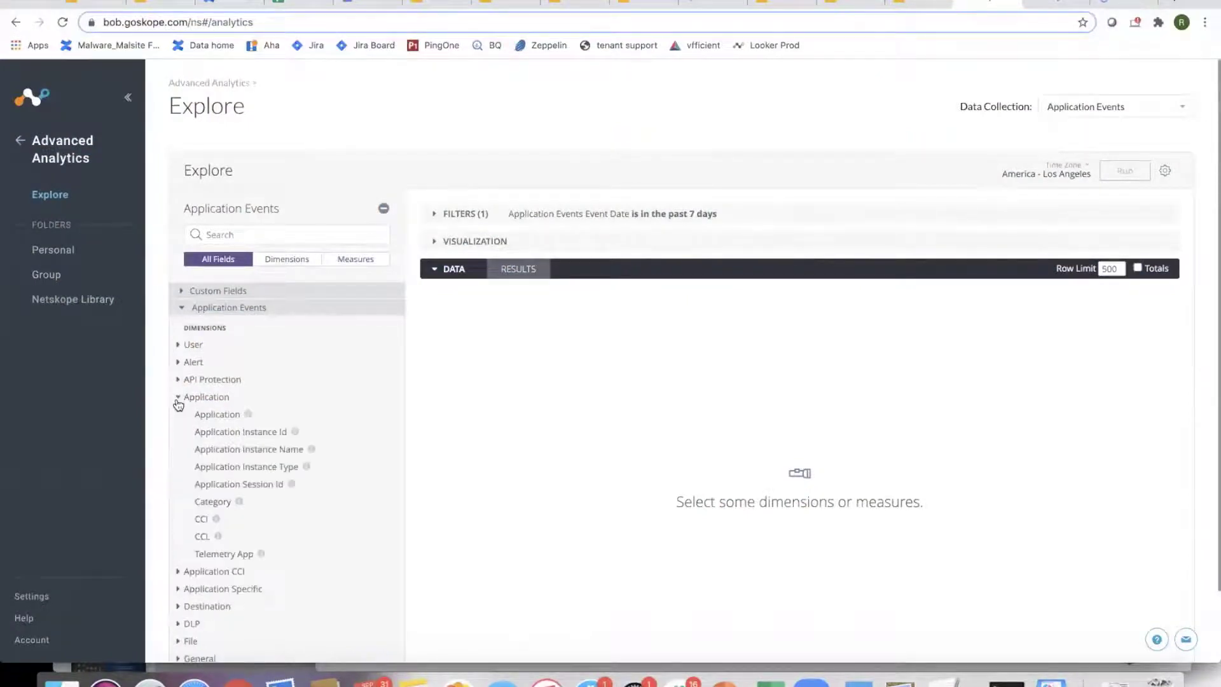
left_click(216, 509)
left_click(219, 421)
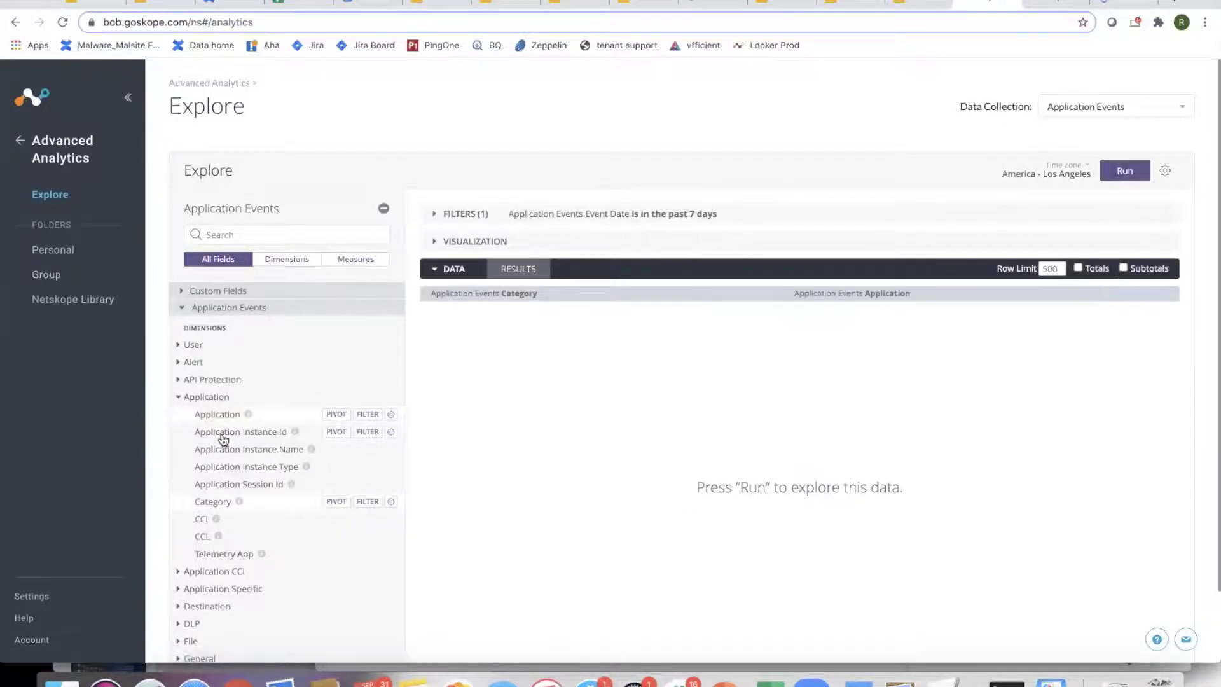
left_click(224, 439)
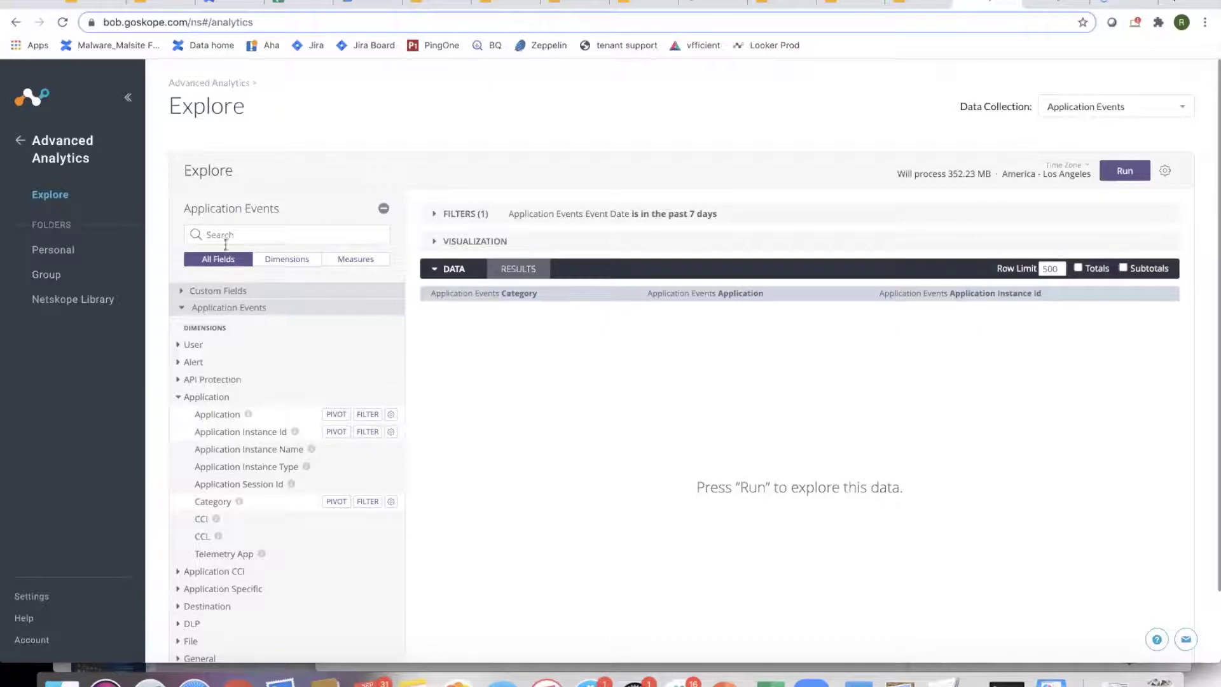
- Search the fields for Activity and add a filter where Activity is equal to Upload
left_click(222, 235)
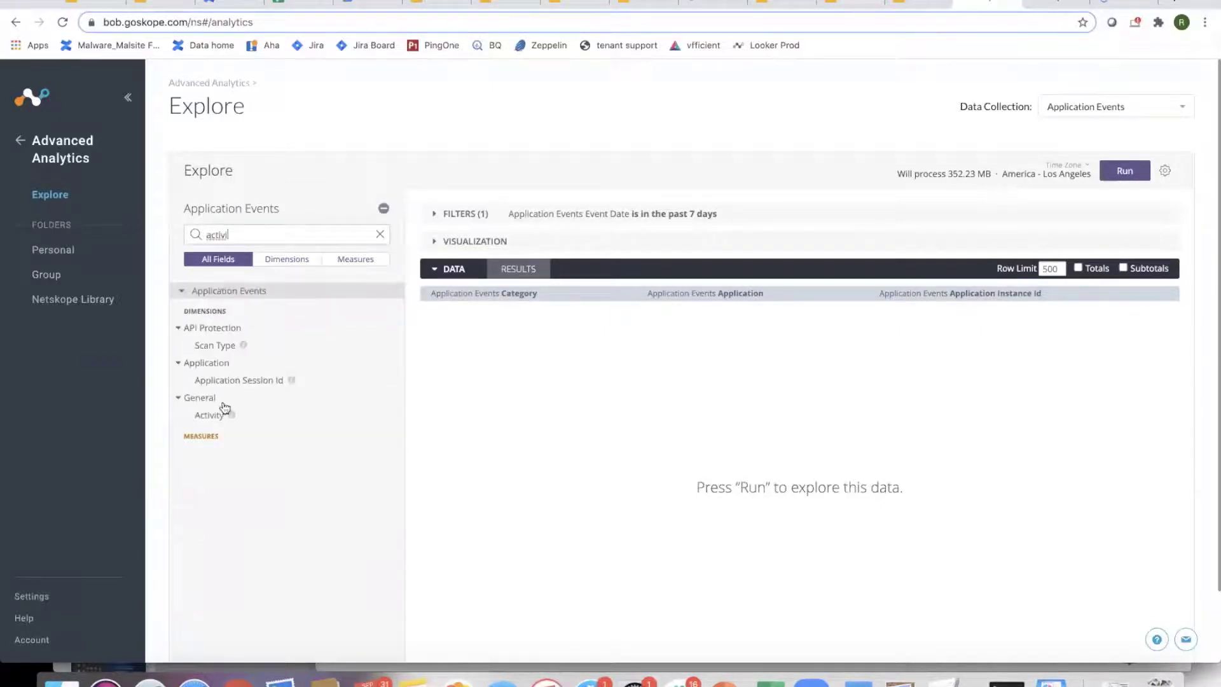
mouse_move(242, 419)
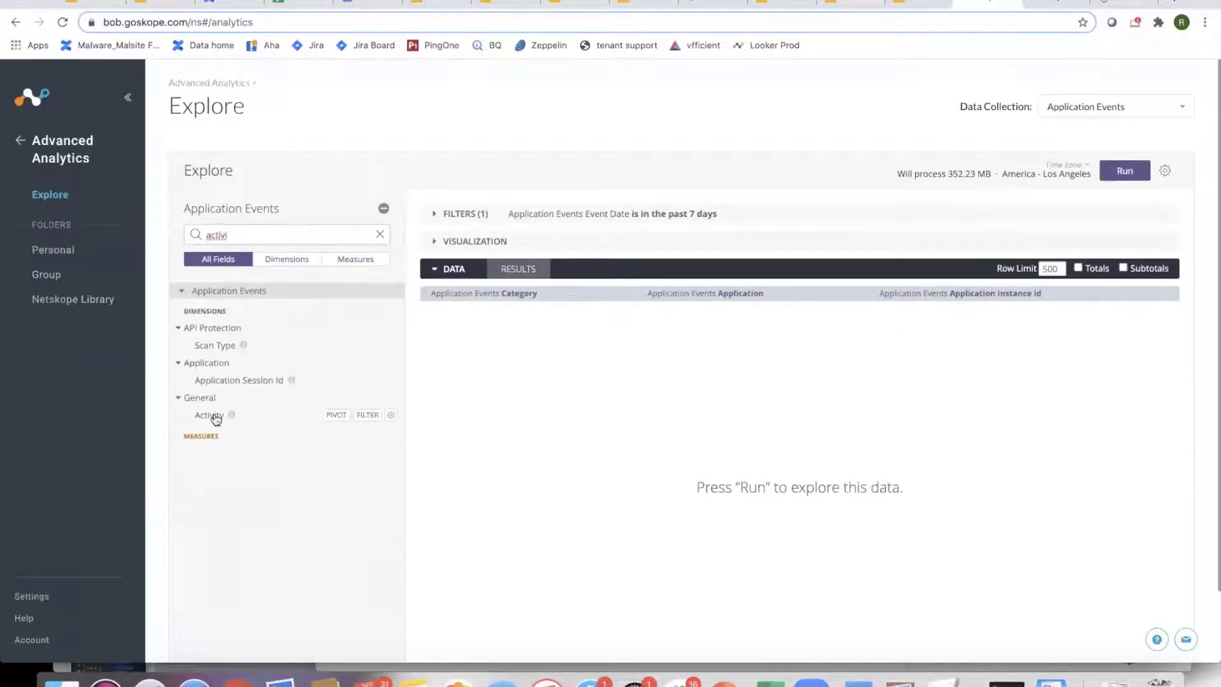
left_click(369, 414)
left_click(763, 239)
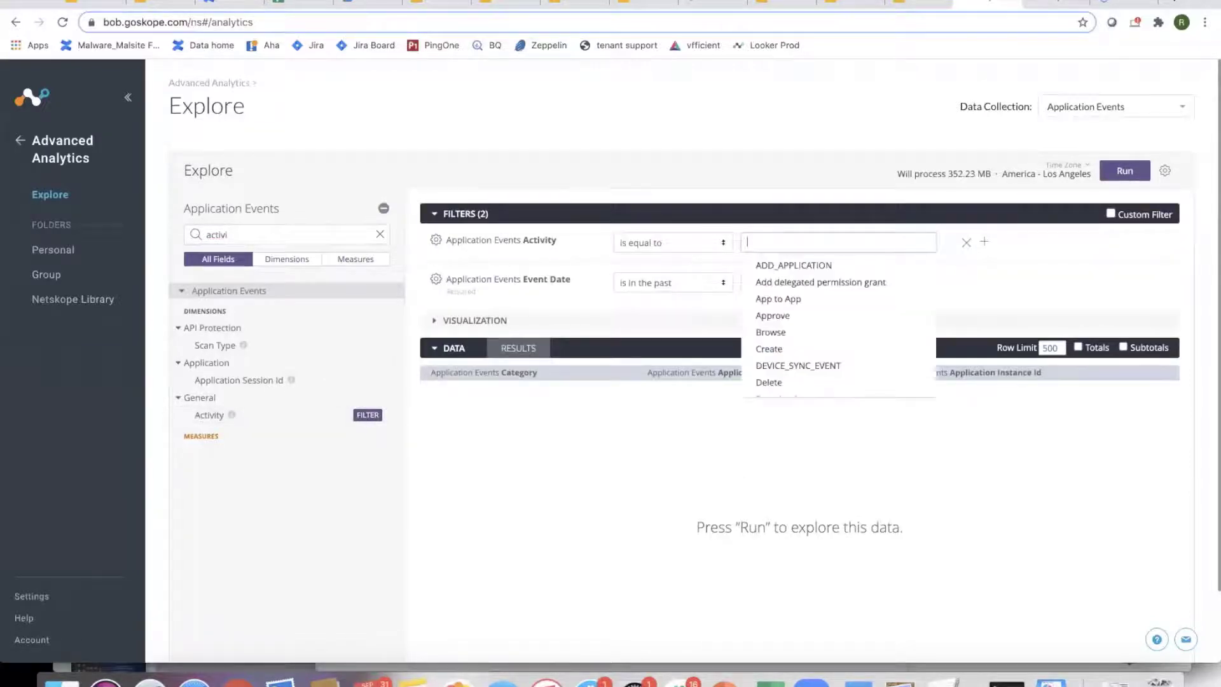
type("Upl")
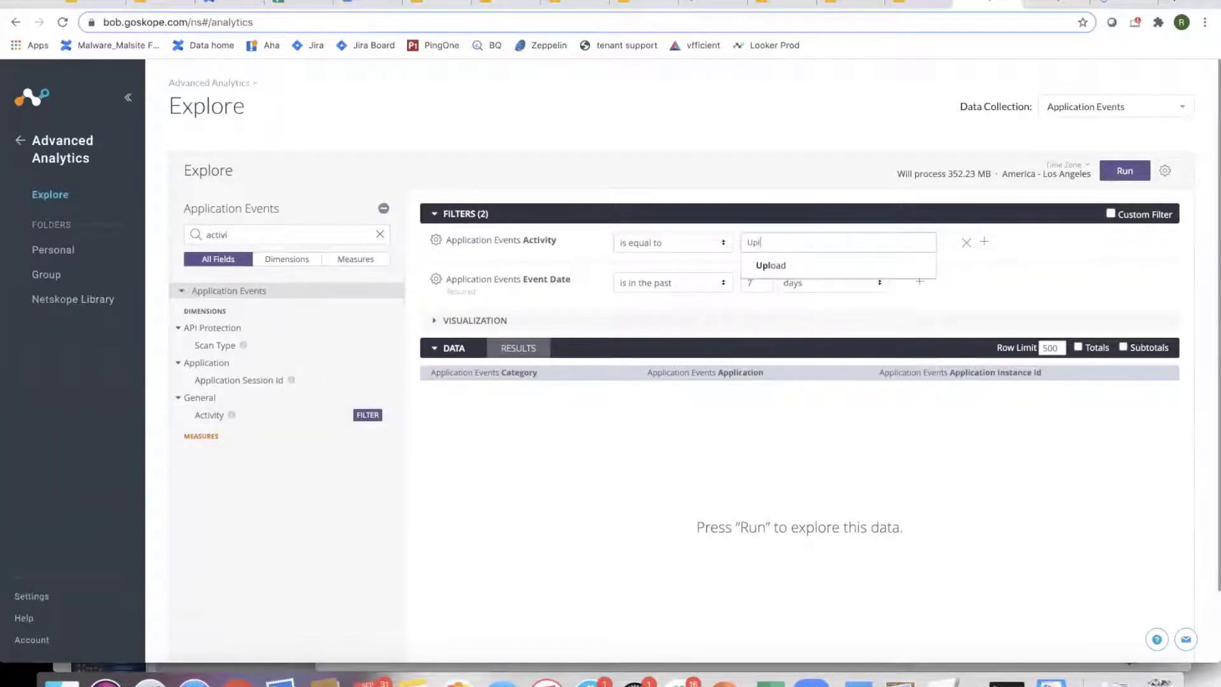
left_click(776, 267)
left_click(954, 281)
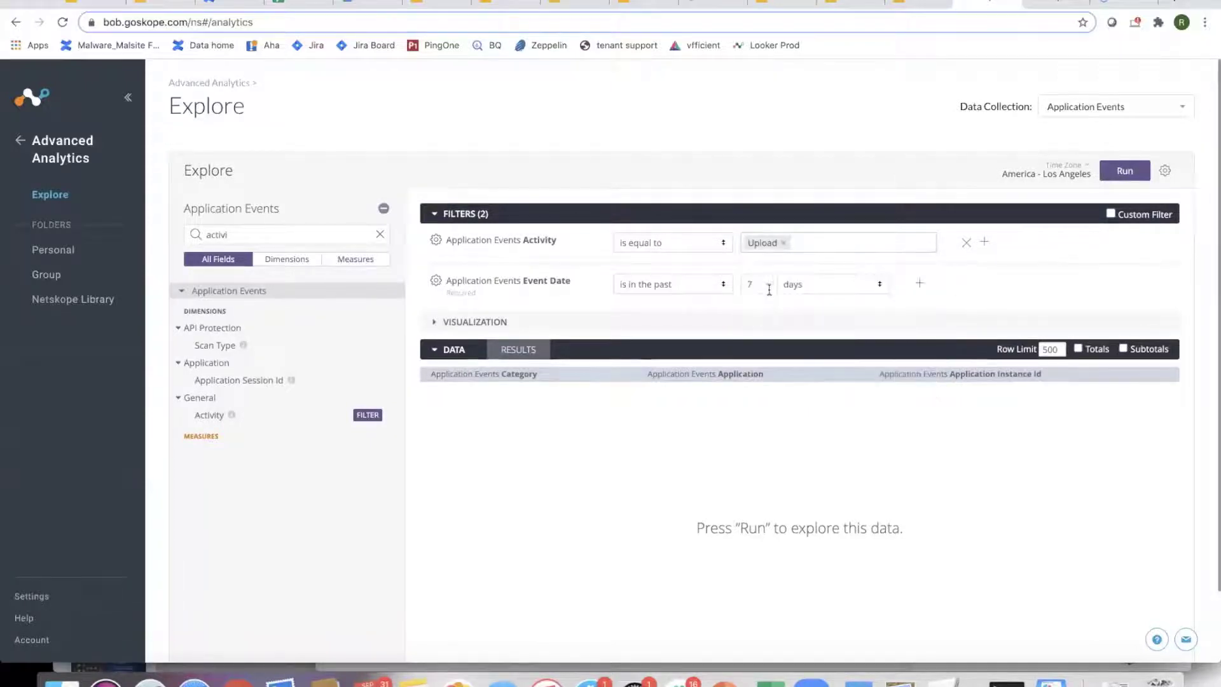
- Set the Event Date filter to the past 30 days and add the # Objects measure
double_click(755, 286)
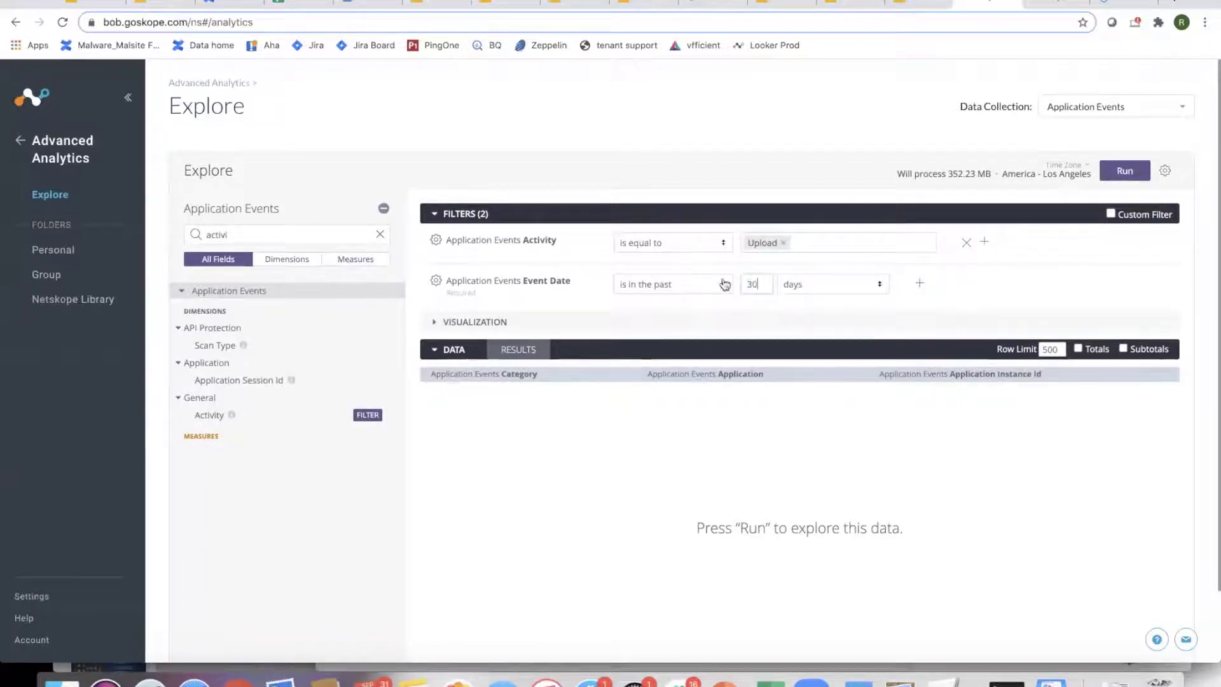
type("30")
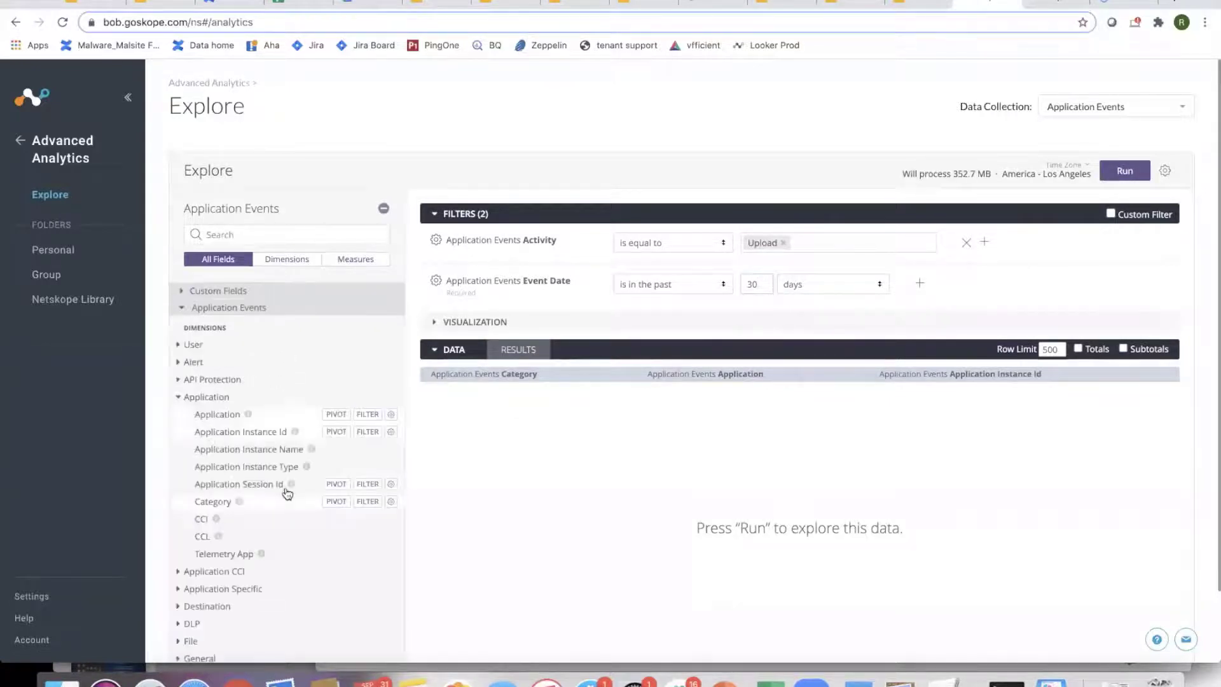
scroll(287, 490, "down", 10)
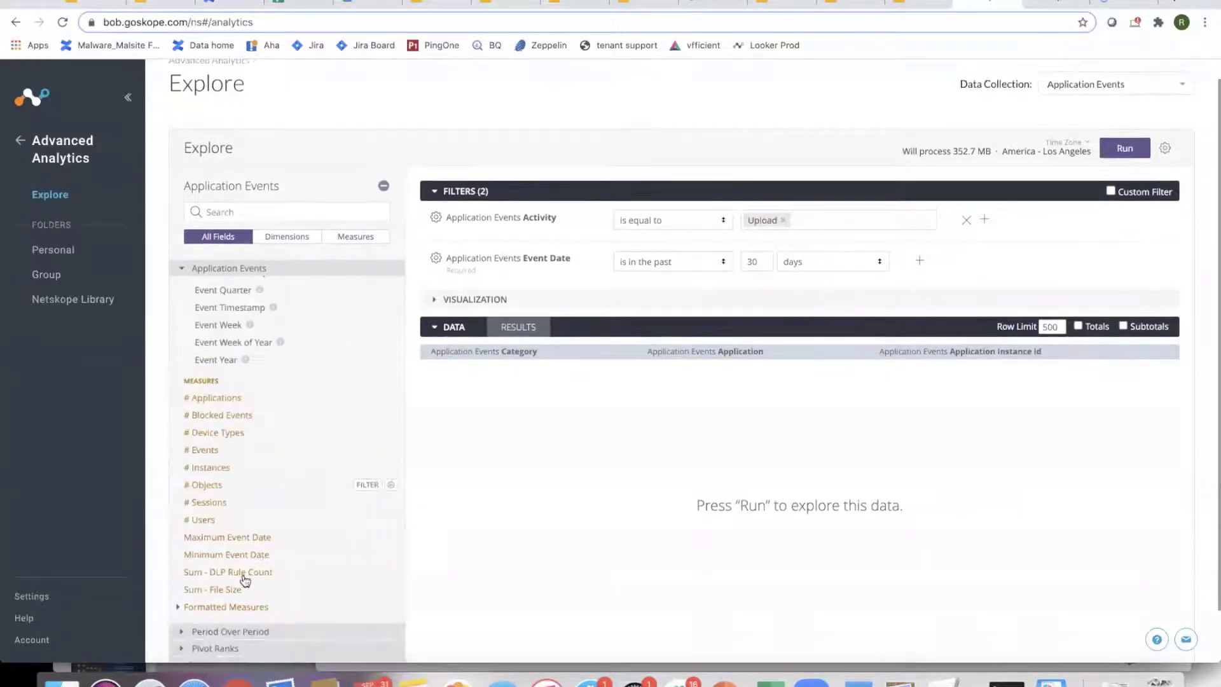
left_click(209, 485)
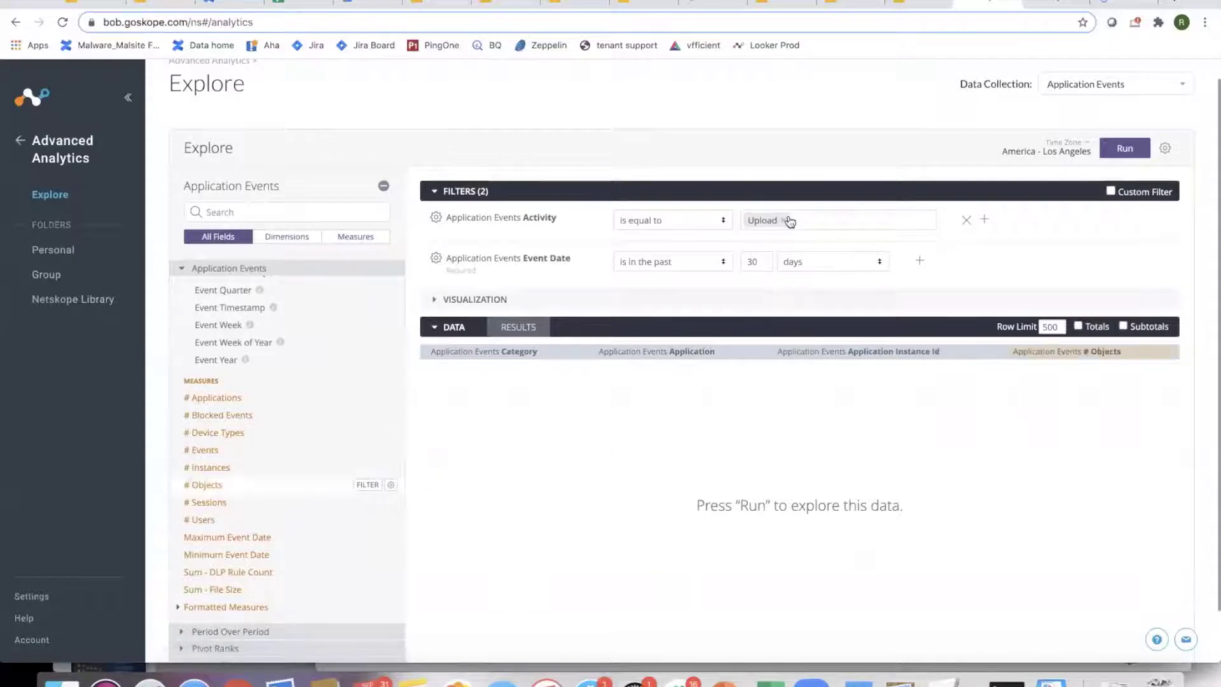
- Search the fields for the Sanctioned (Yes / No) dimension and add a filter on it set to No
left_click(287, 212)
type("san")
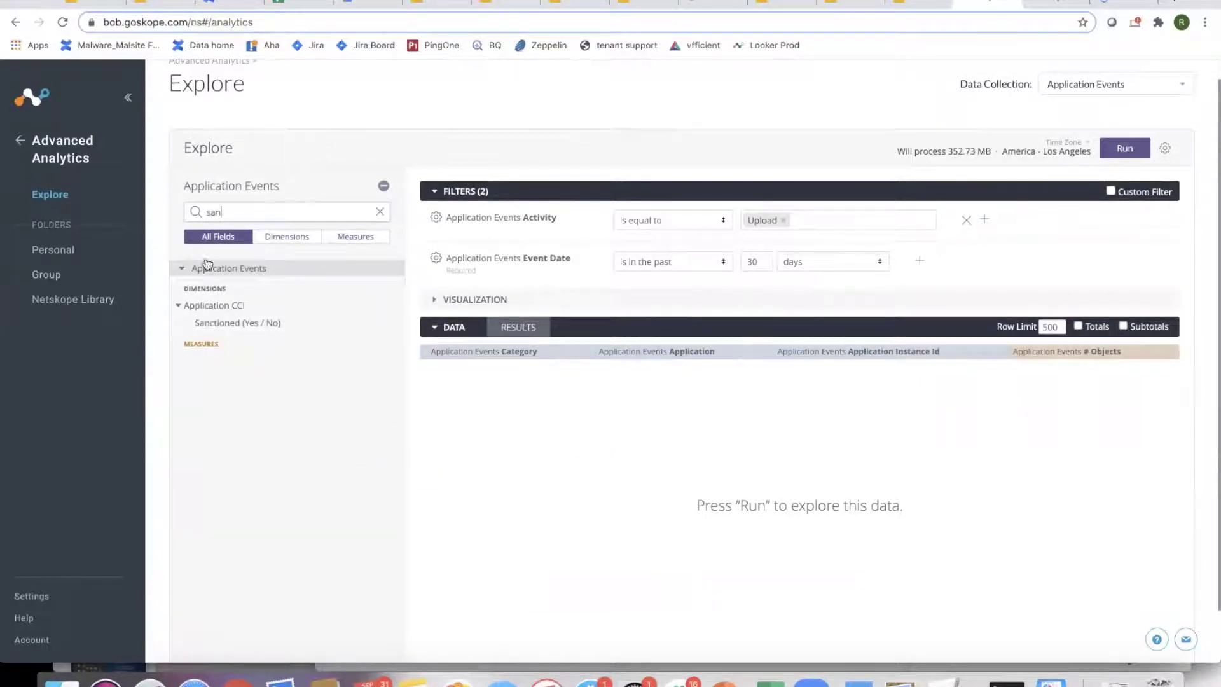
mouse_move(225, 326)
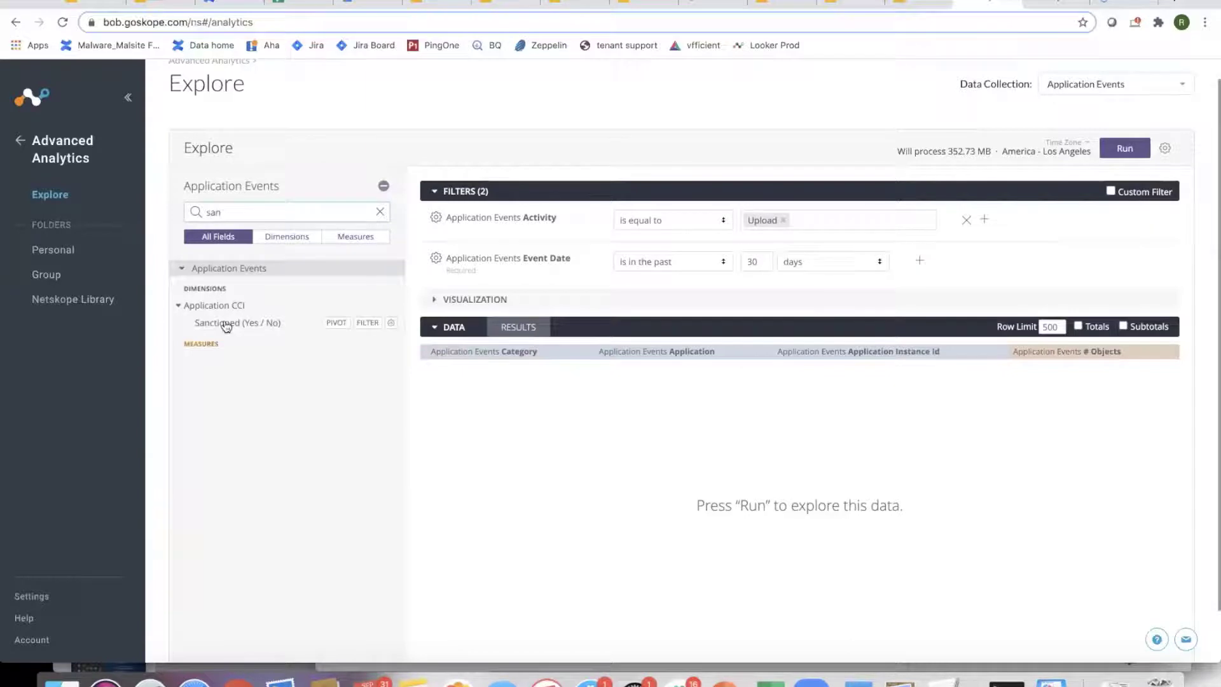
left_click(367, 323)
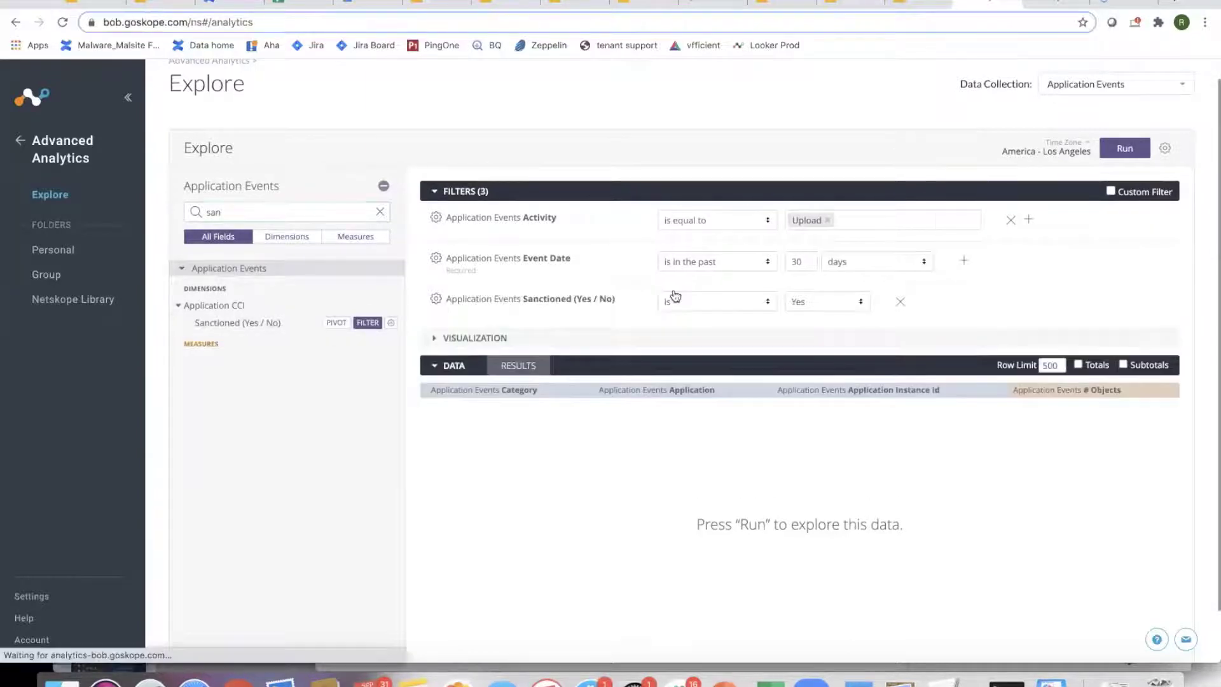
left_click(827, 303)
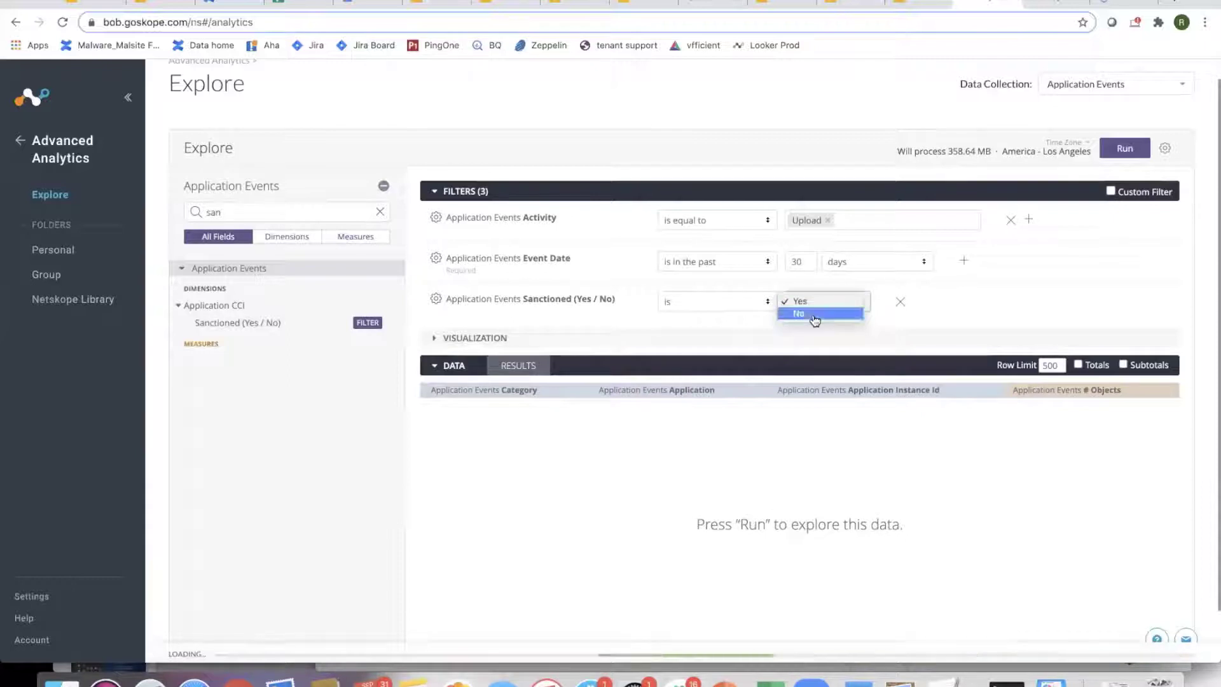
left_click(814, 316)
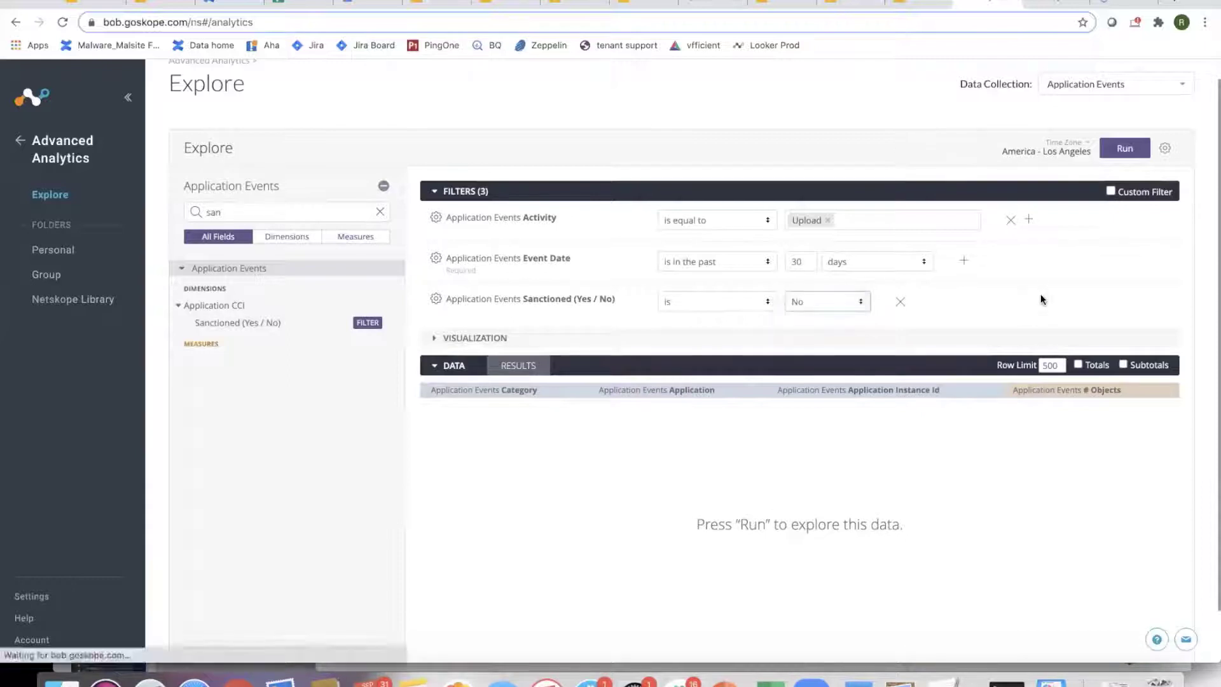
- Run the query on uploads to unsanctioned applications and choose the Sankey visualization for it
left_click(1124, 150)
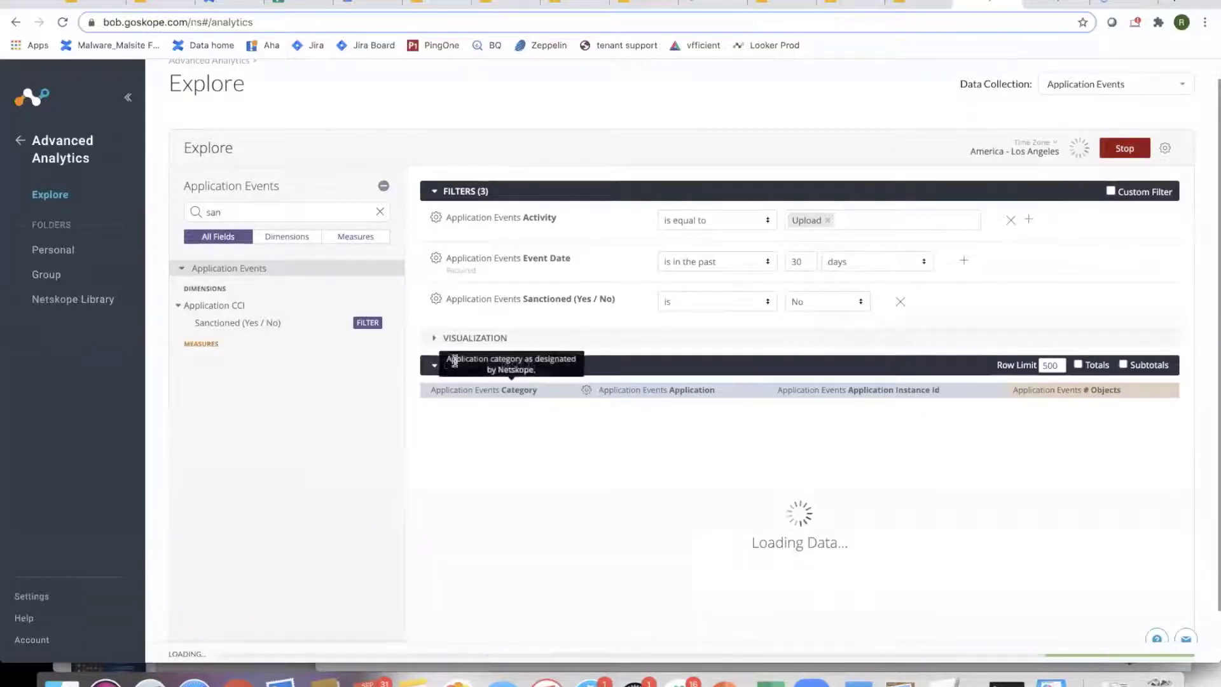
left_click(452, 338)
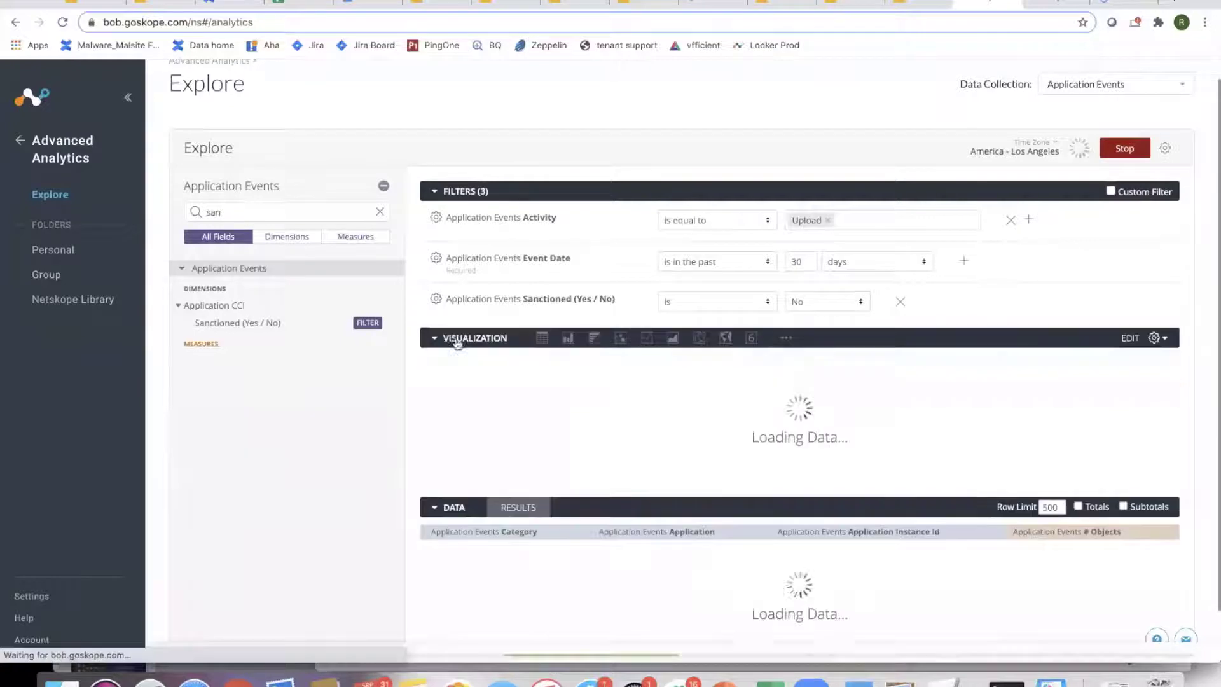
left_click(787, 338)
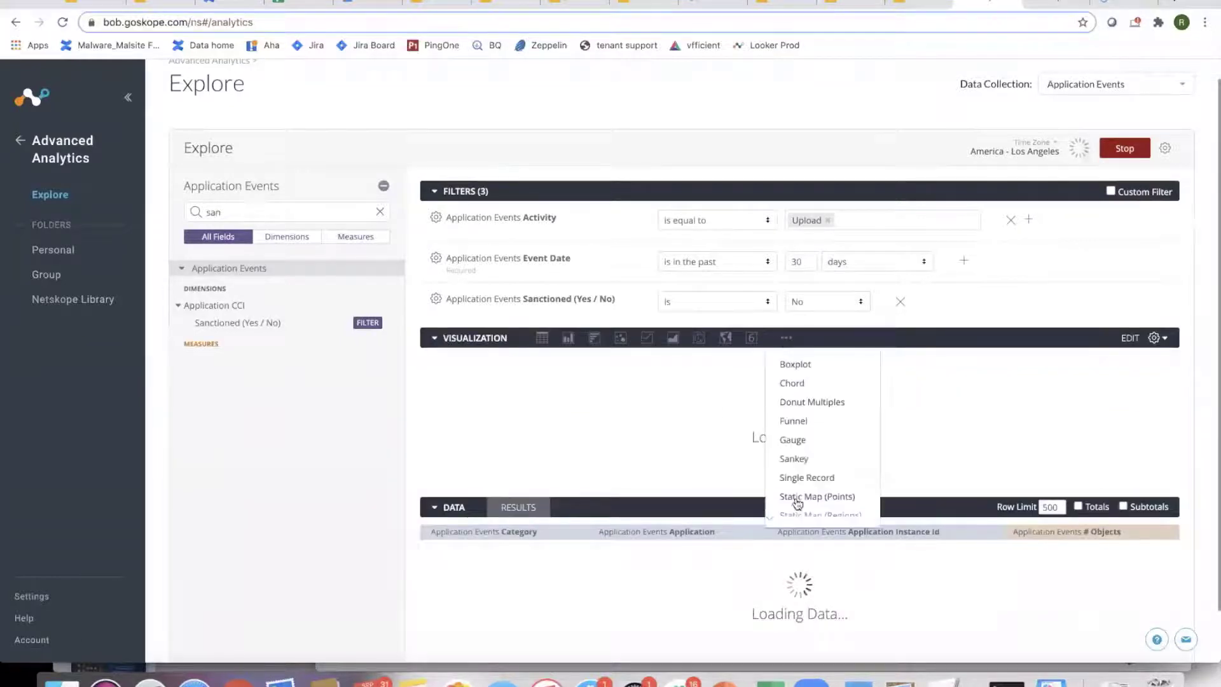
left_click(794, 460)
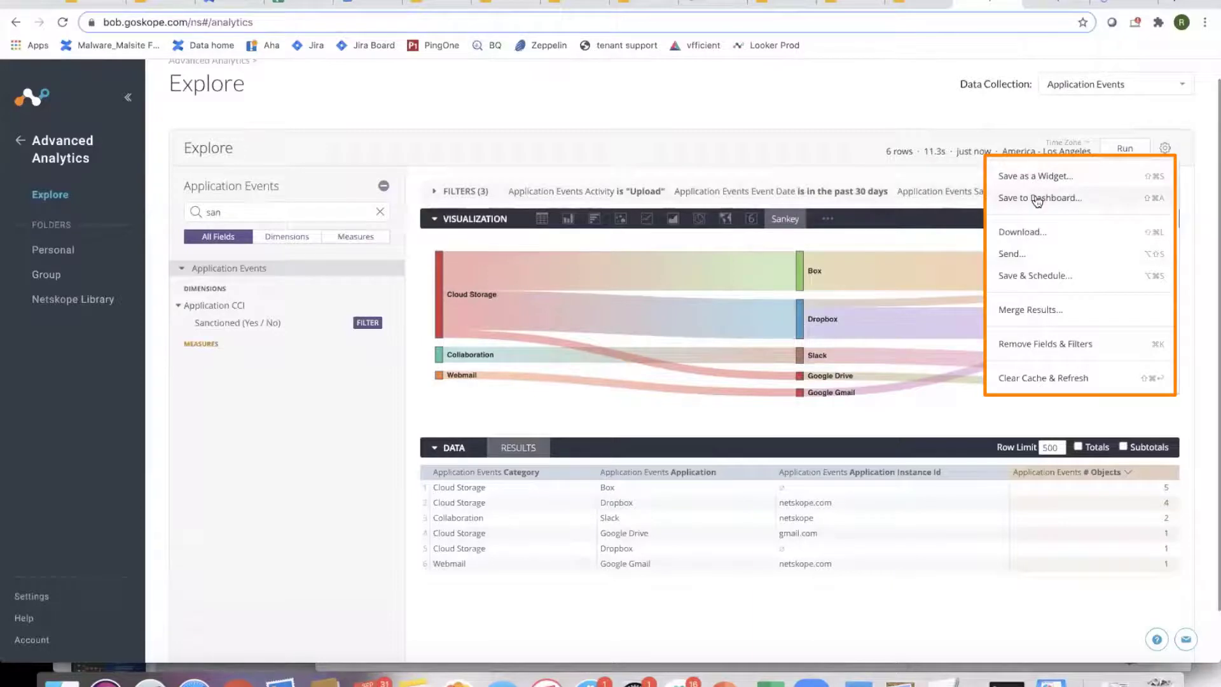
- Open the download settings for the query results, keep CSV as the file format and switch the limit to a custom number of rows
left_click(1017, 231)
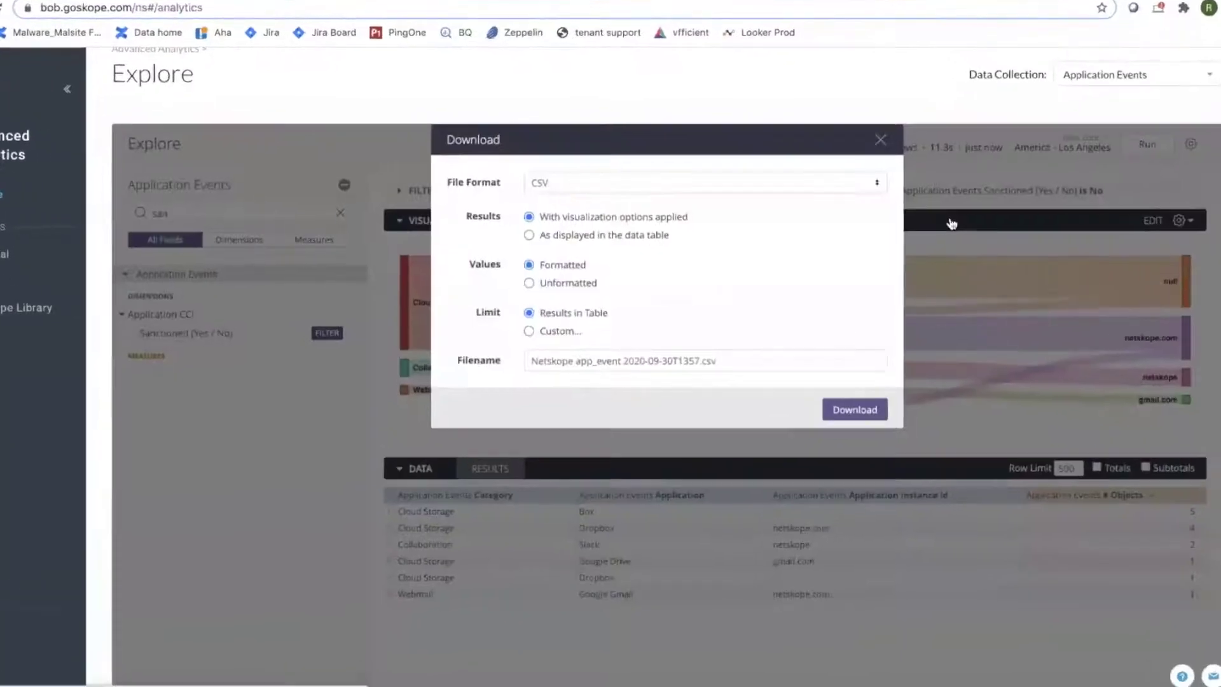
left_click(668, 183)
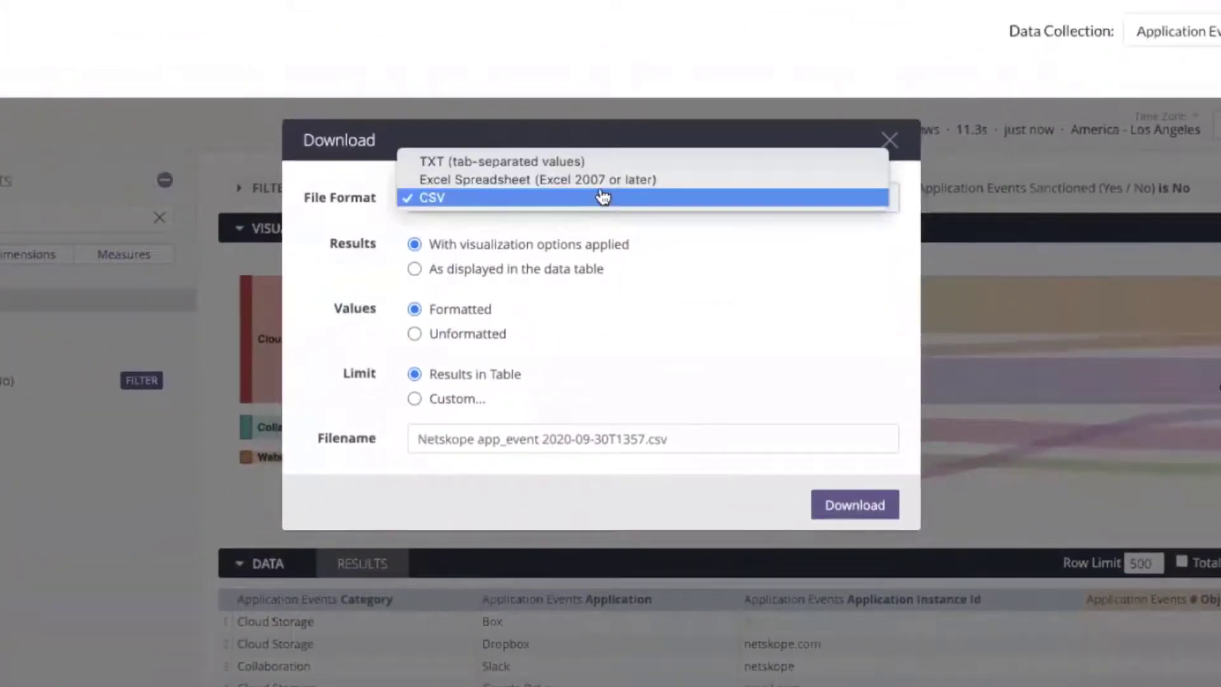
left_click(413, 401)
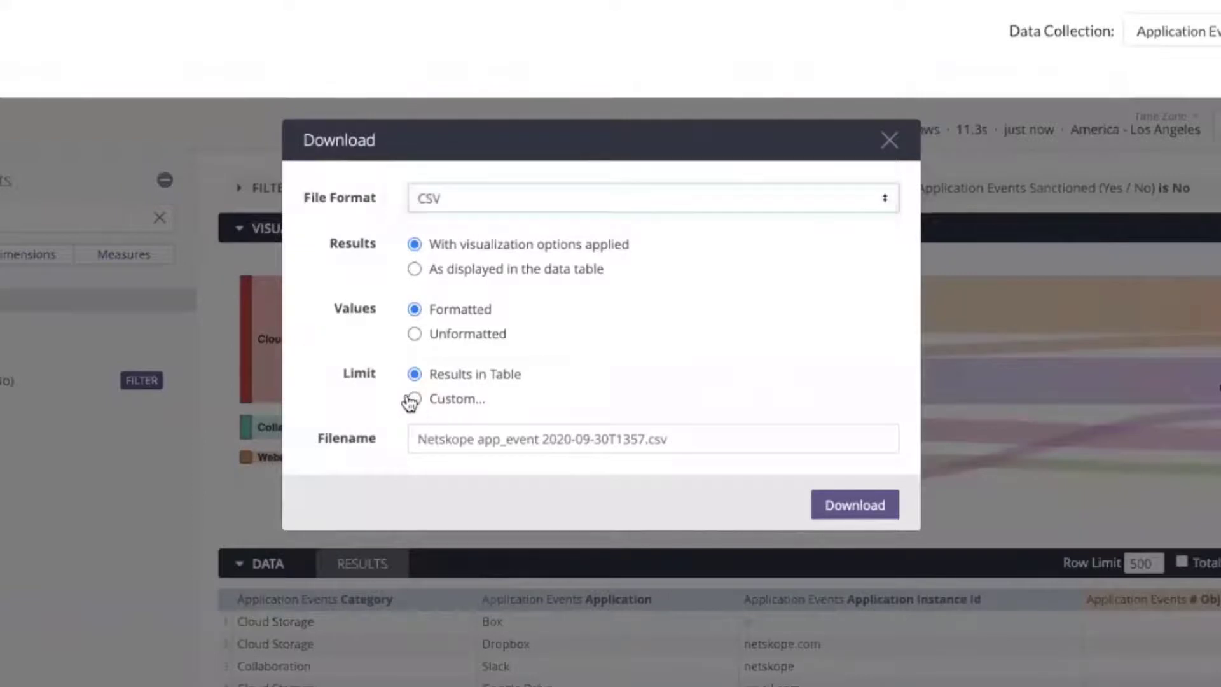
left_click(413, 399)
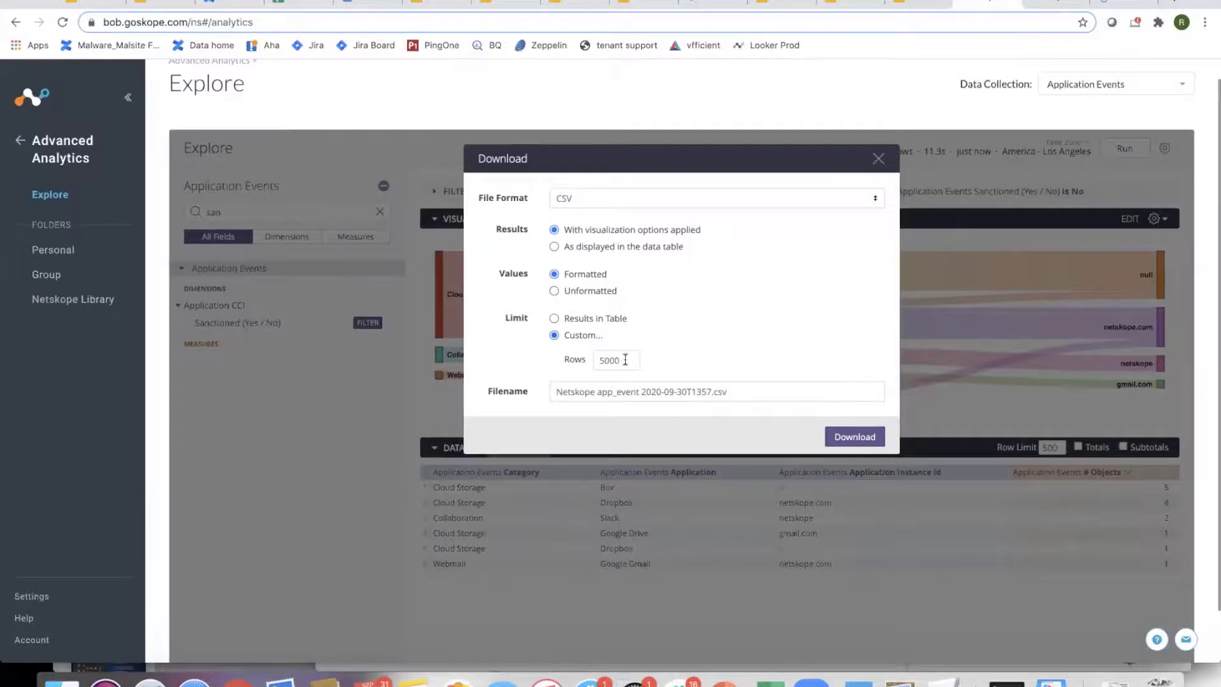
key("super+a")
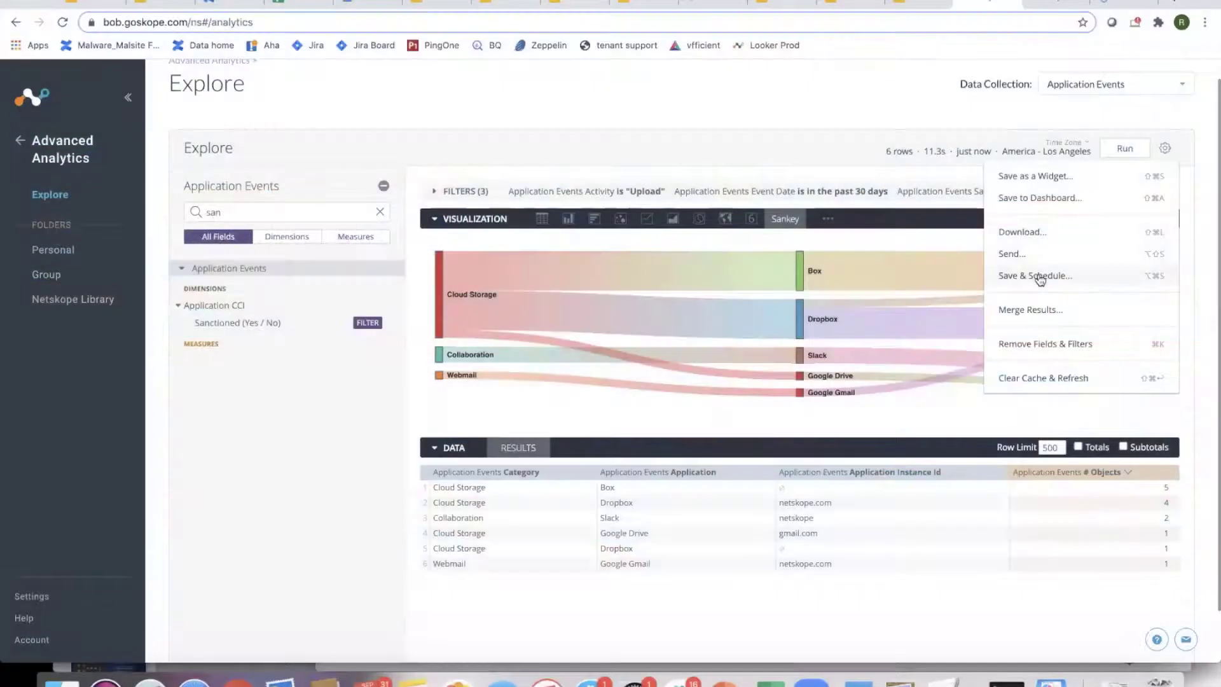
- Save the query as a widget titled Training123 in the Personal folder so that it can be scheduled
left_click(1040, 273)
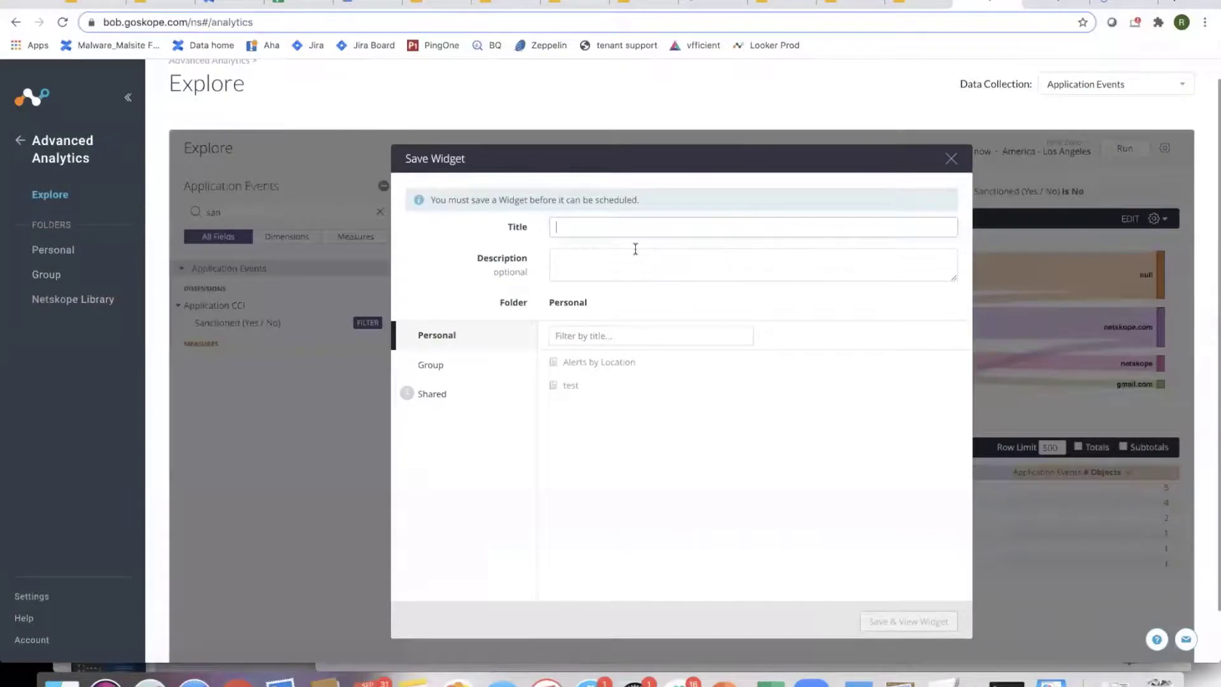
left_click(573, 227)
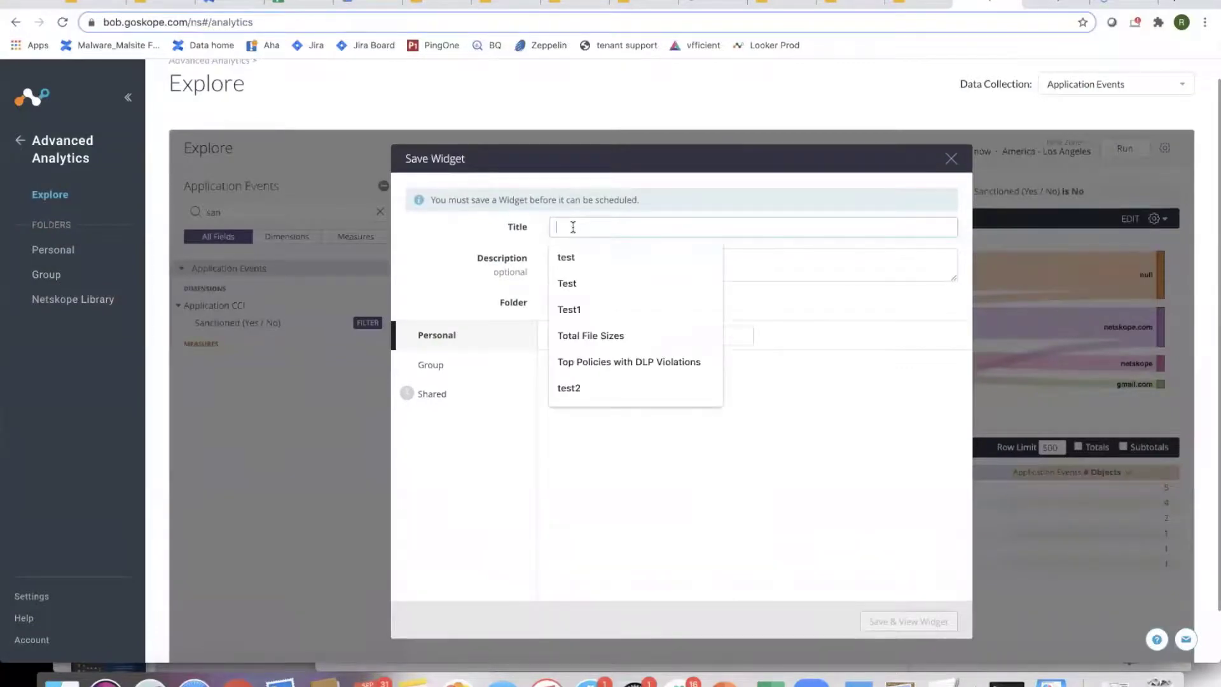
type("Training123")
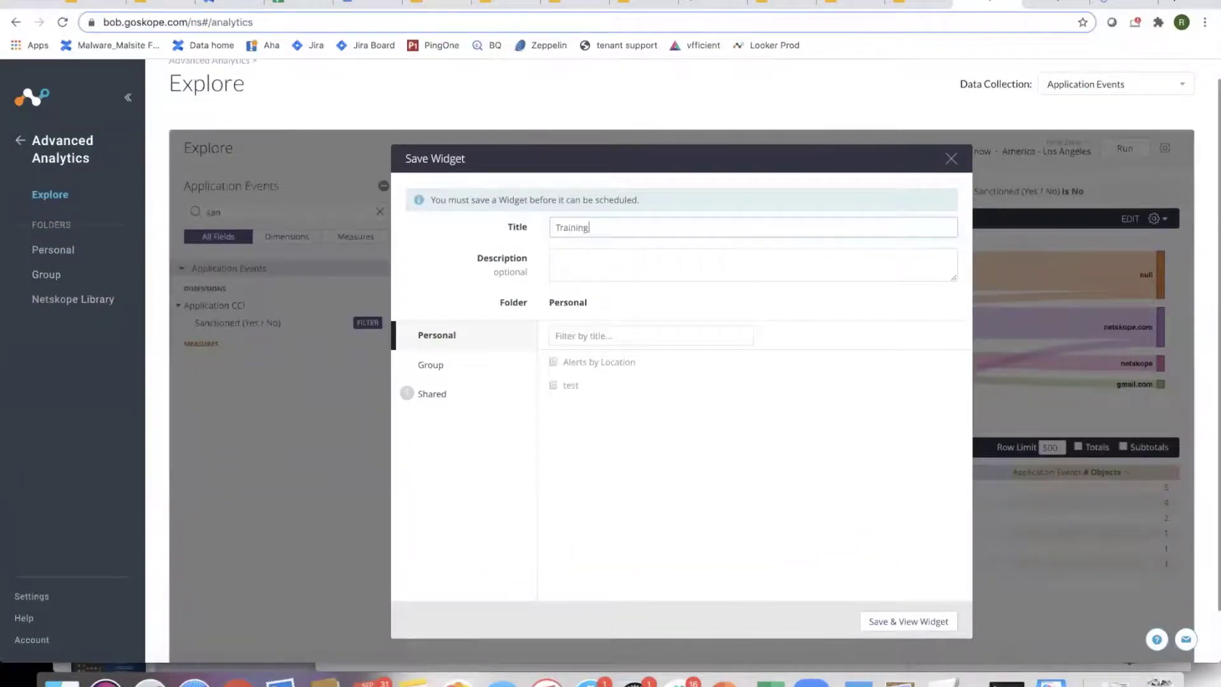
left_click(899, 623)
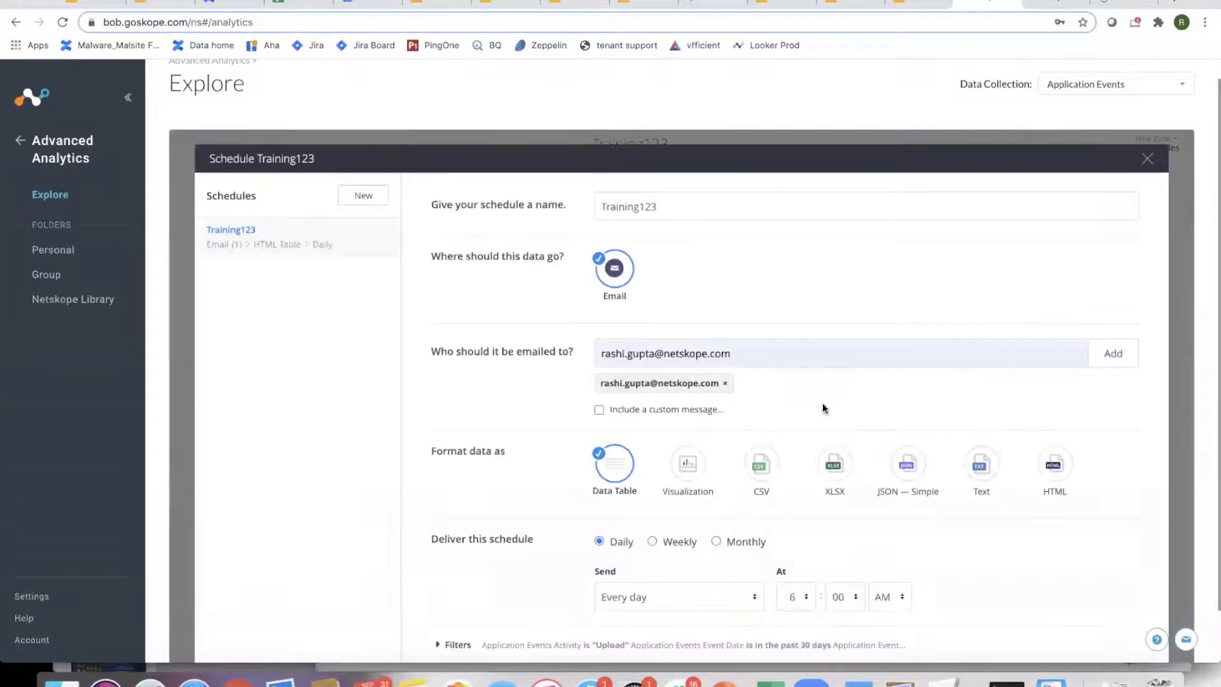
- Enable a custom message for the Training123 email schedule and expand the schedule's filters for review
scroll(945, 544, "down", 1)
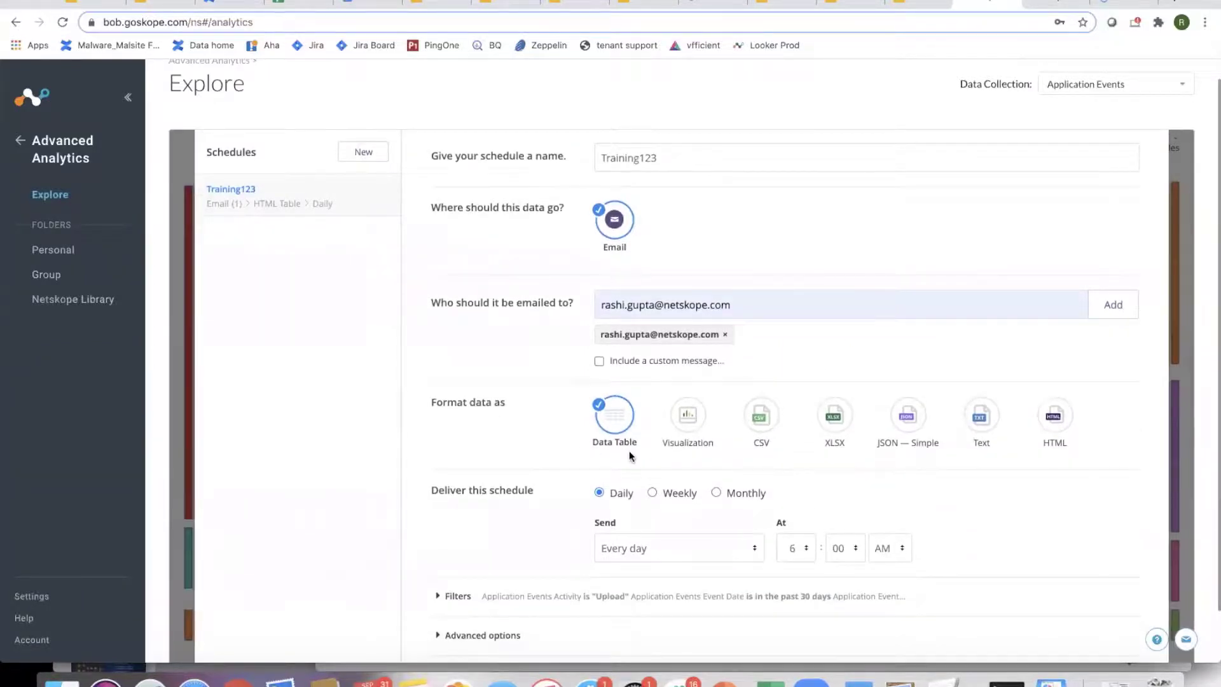
left_click(599, 363)
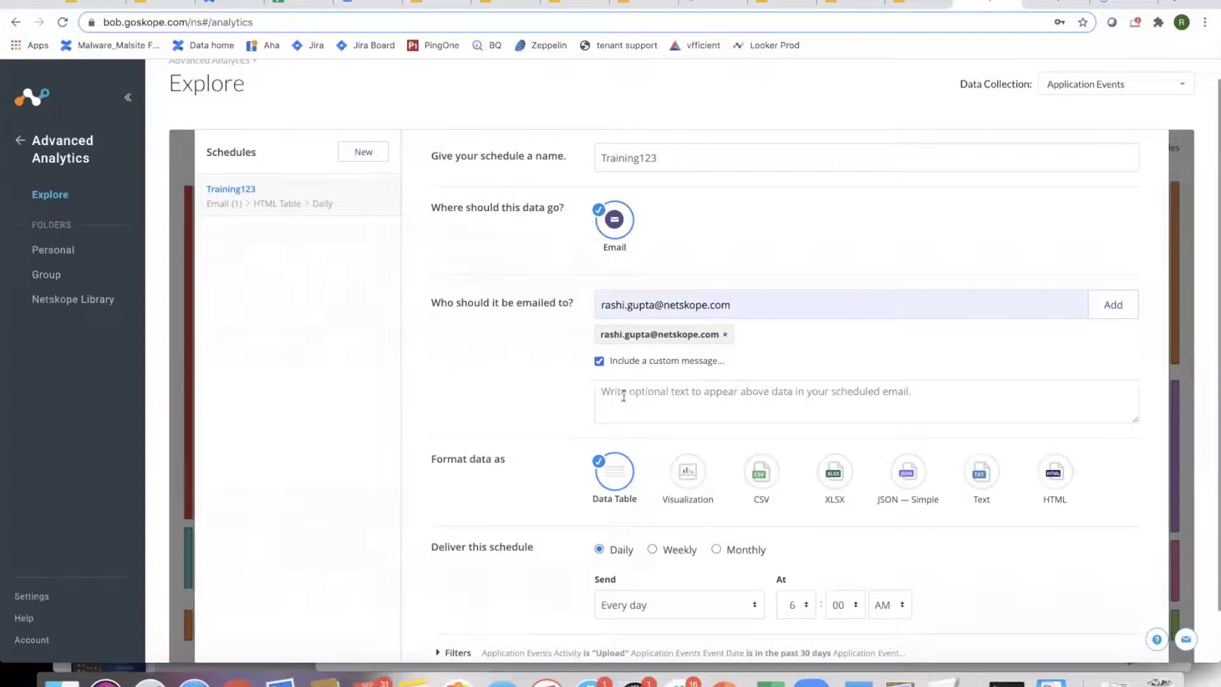
left_click(796, 305)
left_click(856, 353)
scroll(946, 528, "down", 3)
left_click(438, 479)
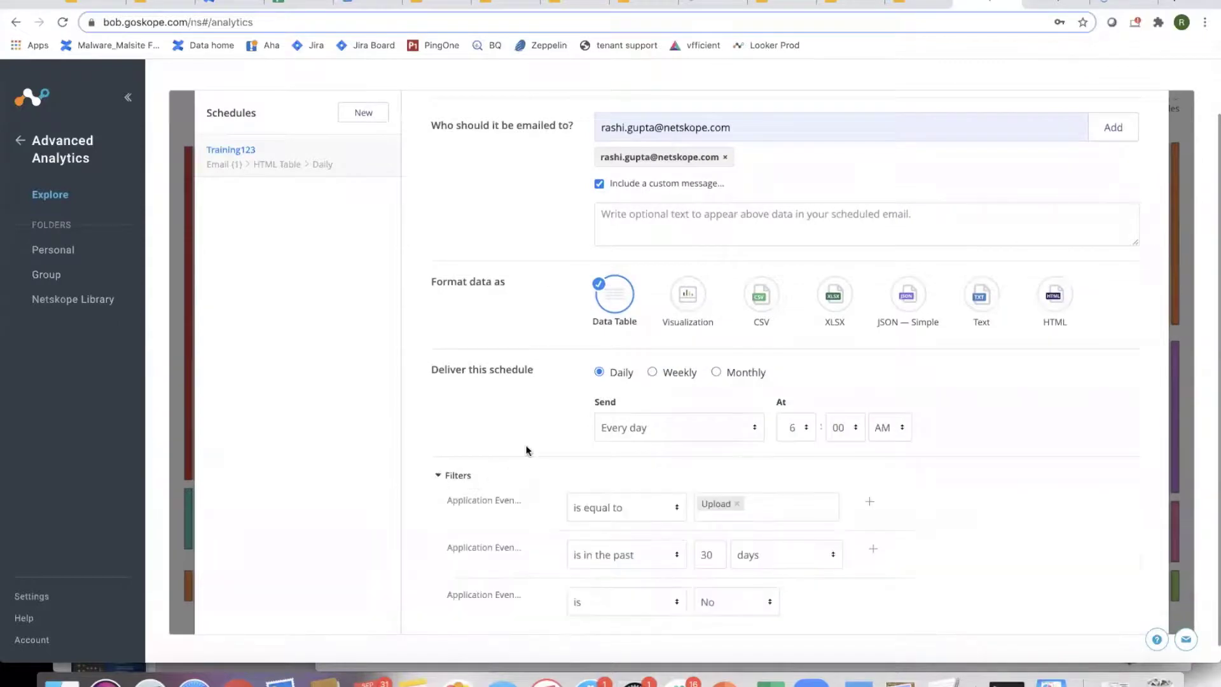
scroll(526, 451, "down", 2)
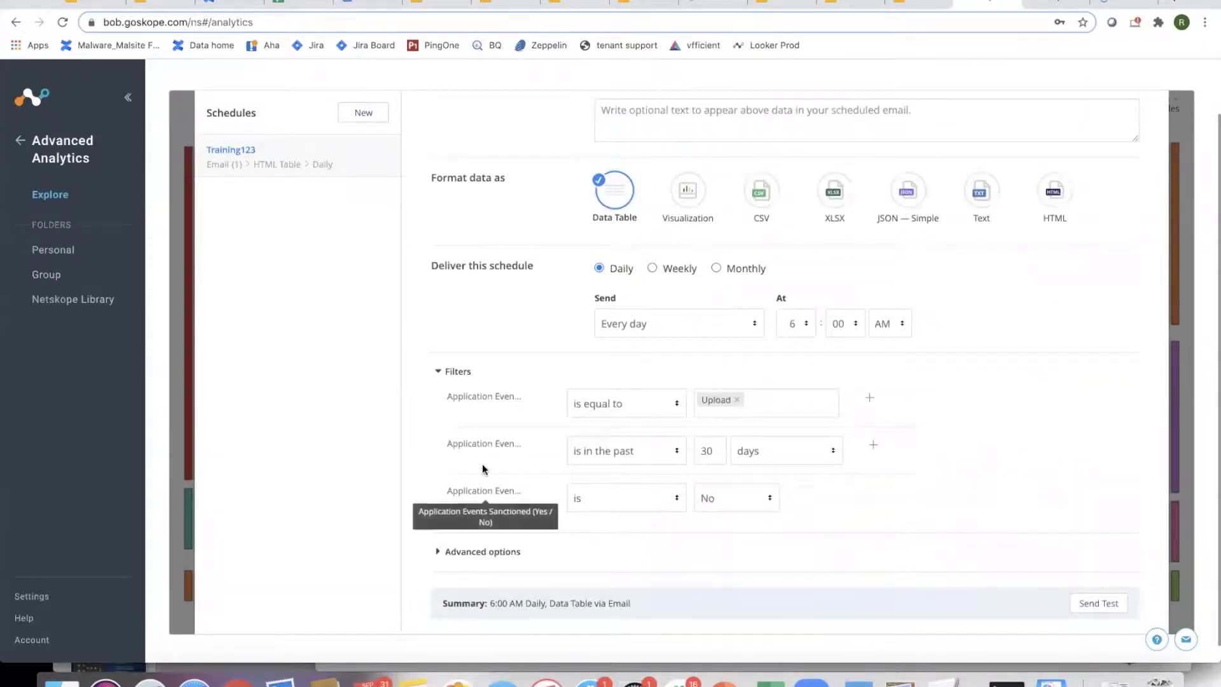